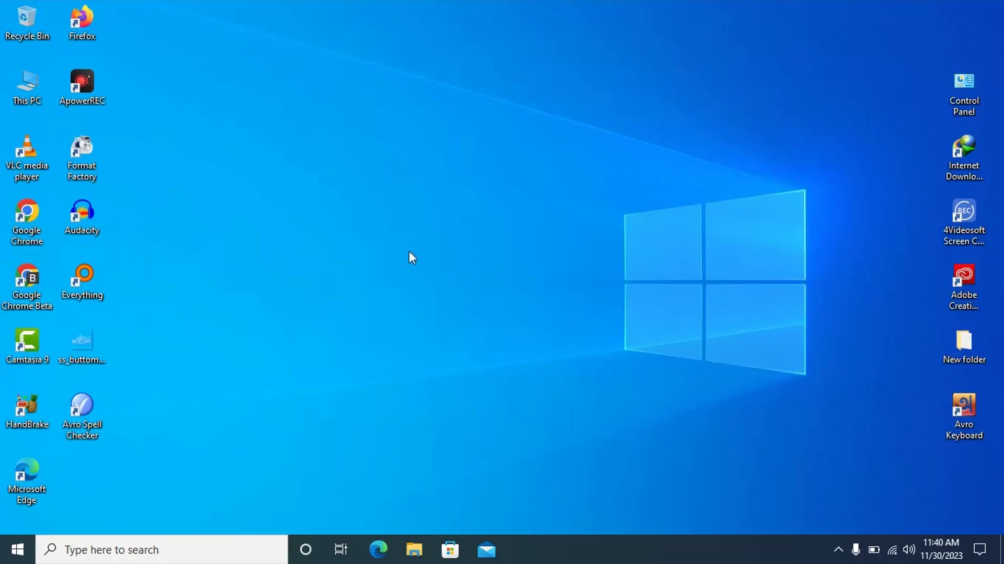
Open Chrome Beta and search Google for 'play console', scrolling through the results.
double_click(42, 282)
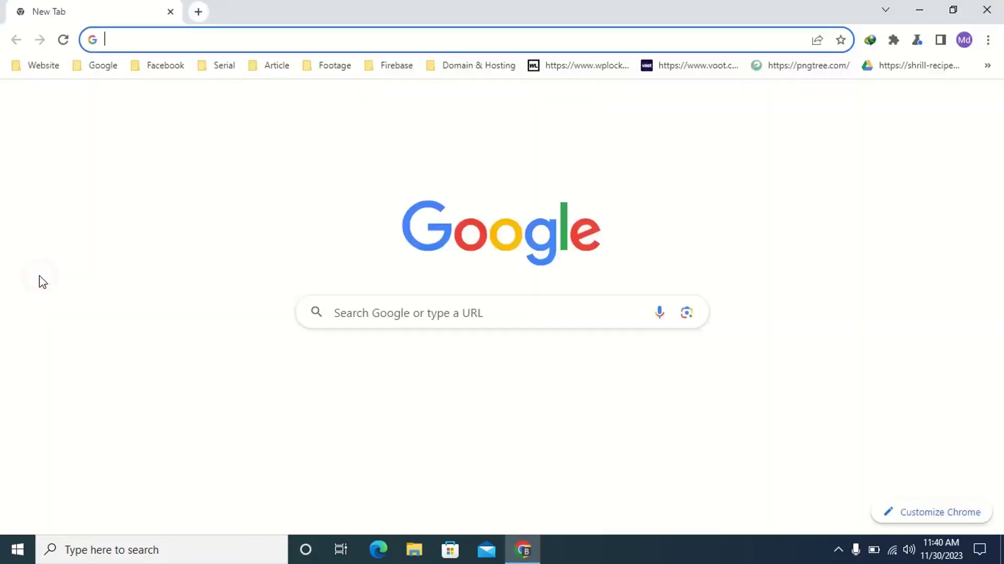
click(342, 40)
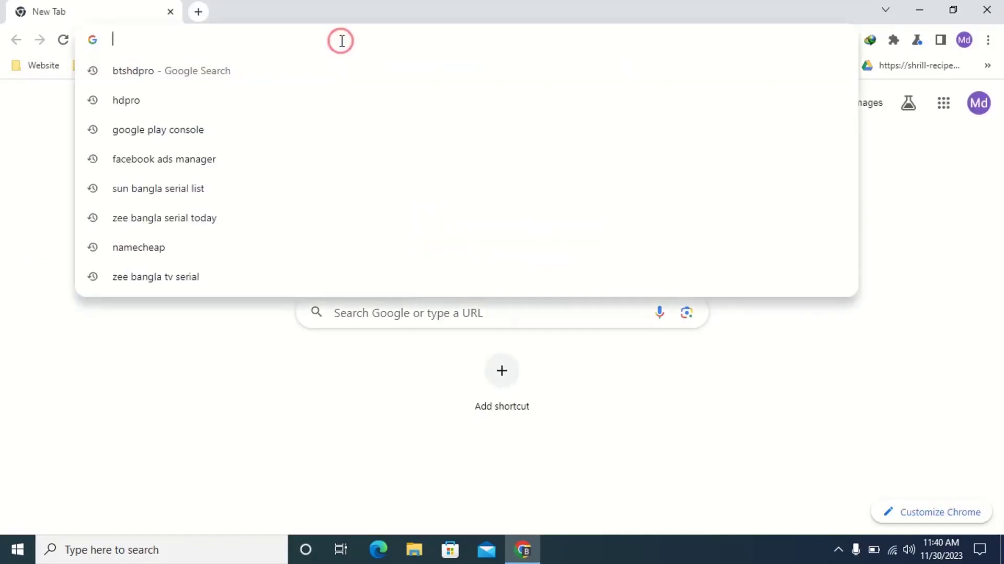
text(play console)
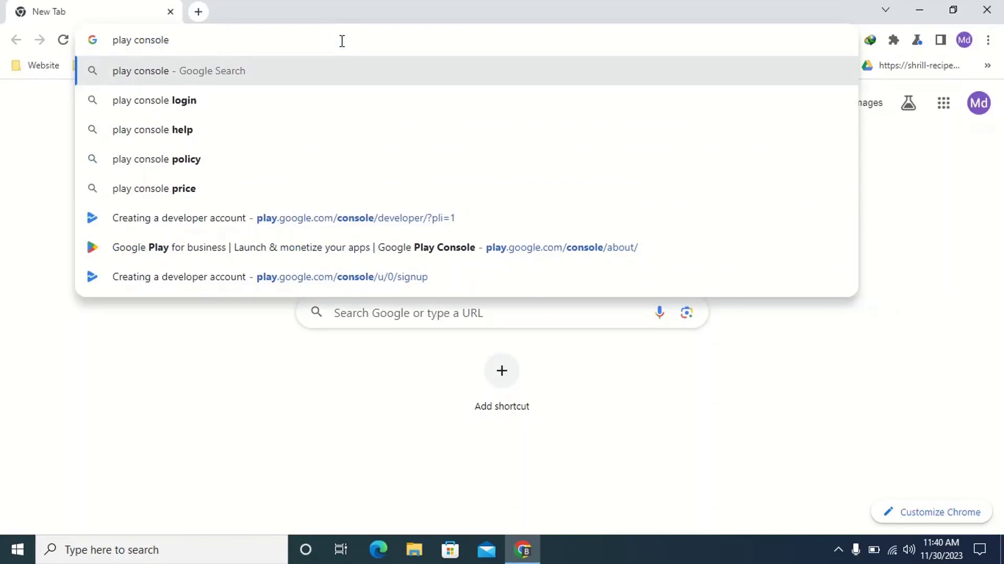
key(Return)
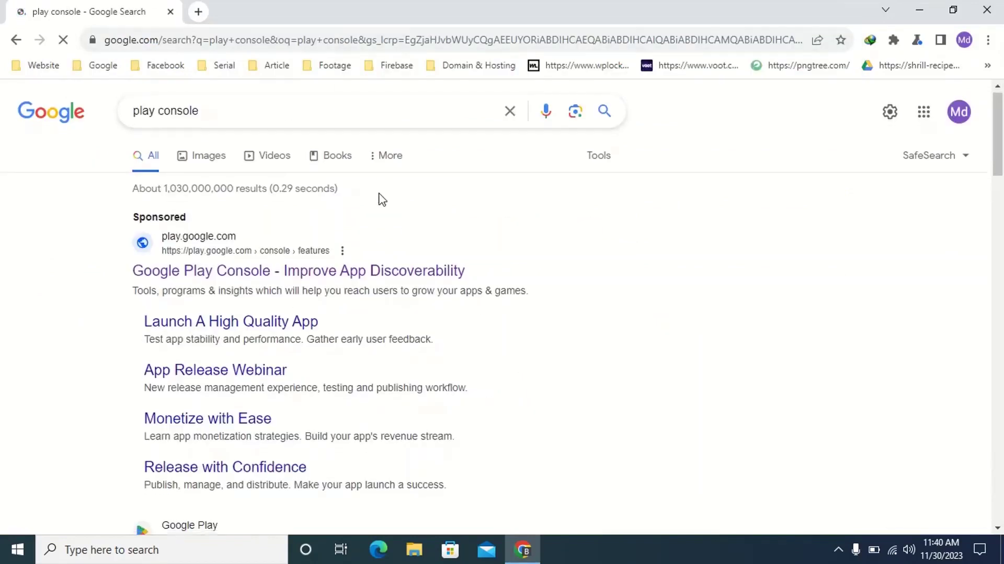
scroll(262, 321, down, 3)
scroll(410, 272, down, 1)
scroll(409, 273, down, 2)
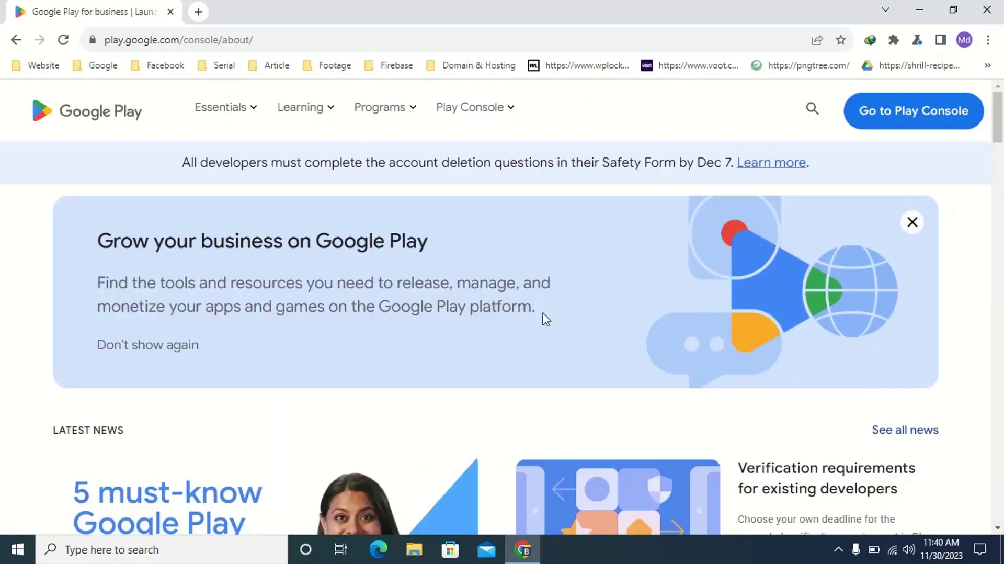
Go to the Play Console signup and switch to the third saved Google account.
click(916, 110)
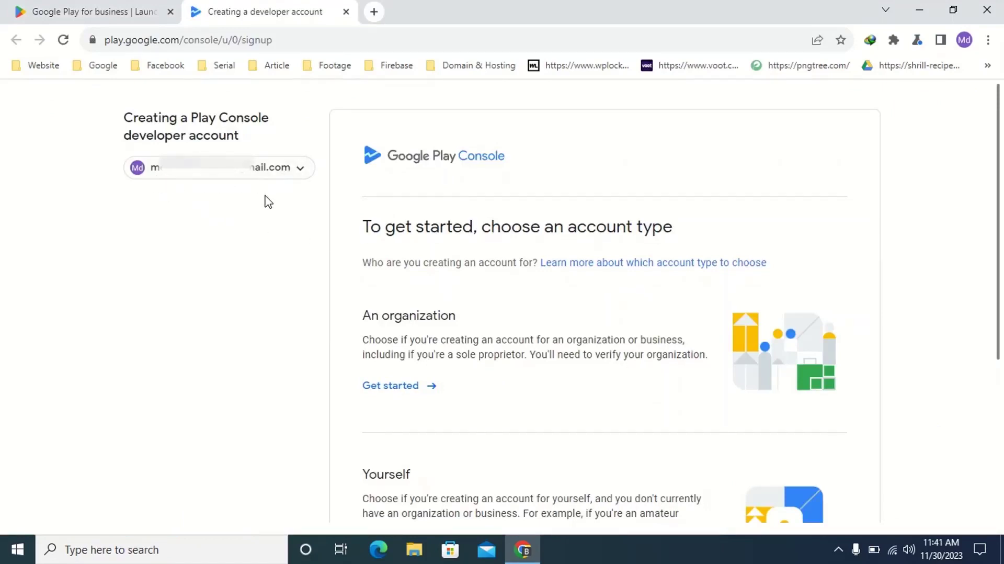
click(301, 169)
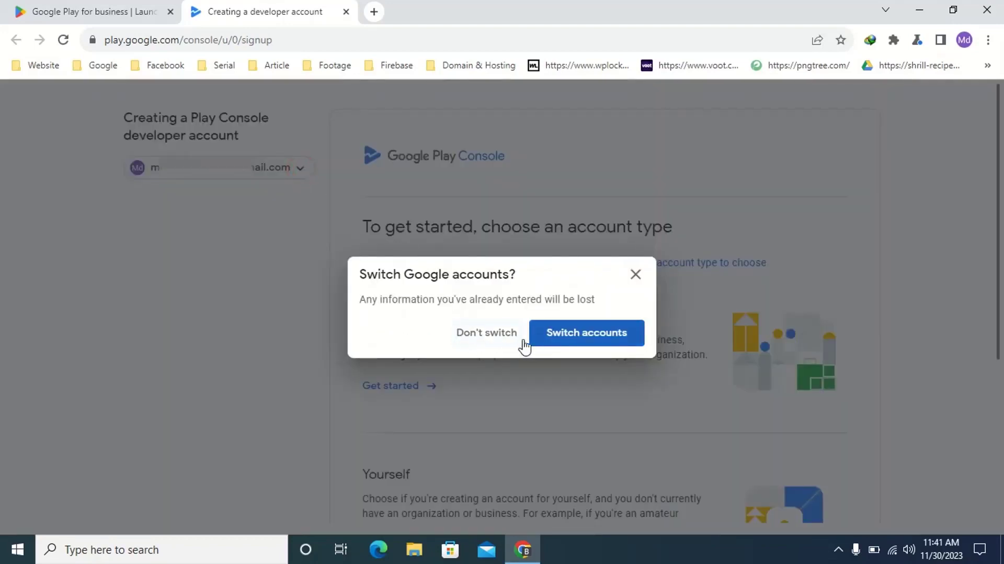
click(563, 338)
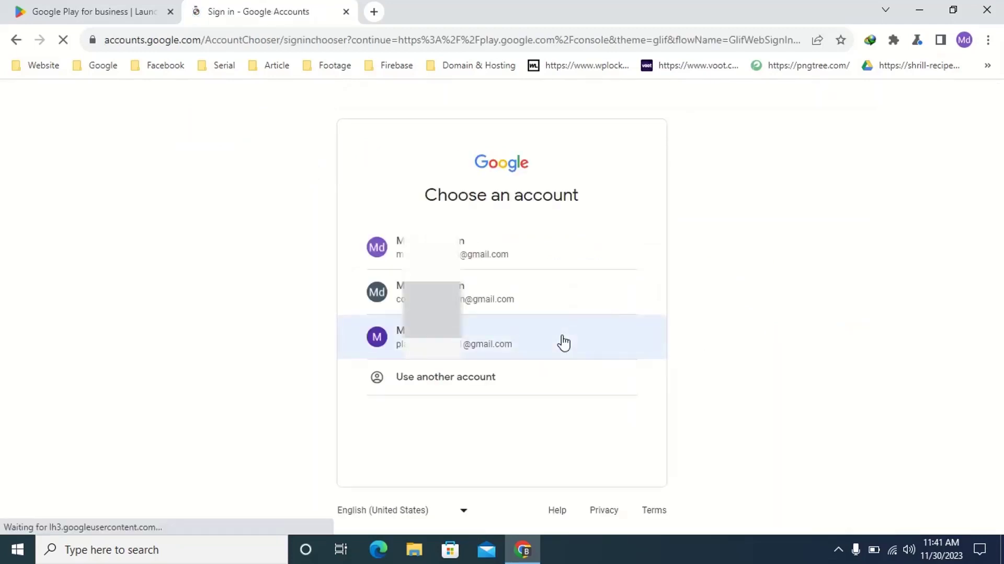
click(527, 339)
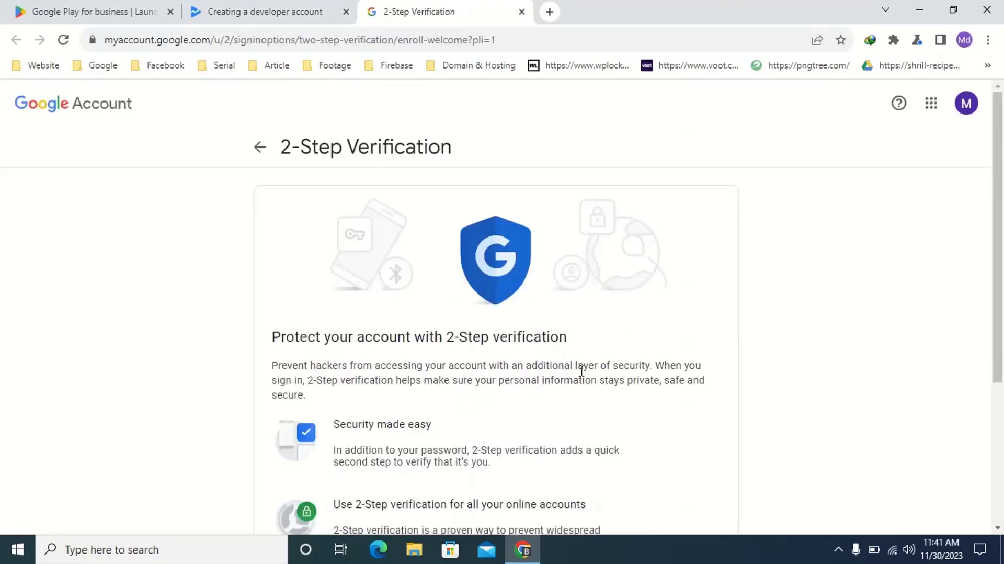
Turn on 2-Step Verification by entering the texted verification code, then close the Security tab.
scroll(583, 374, down, 4)
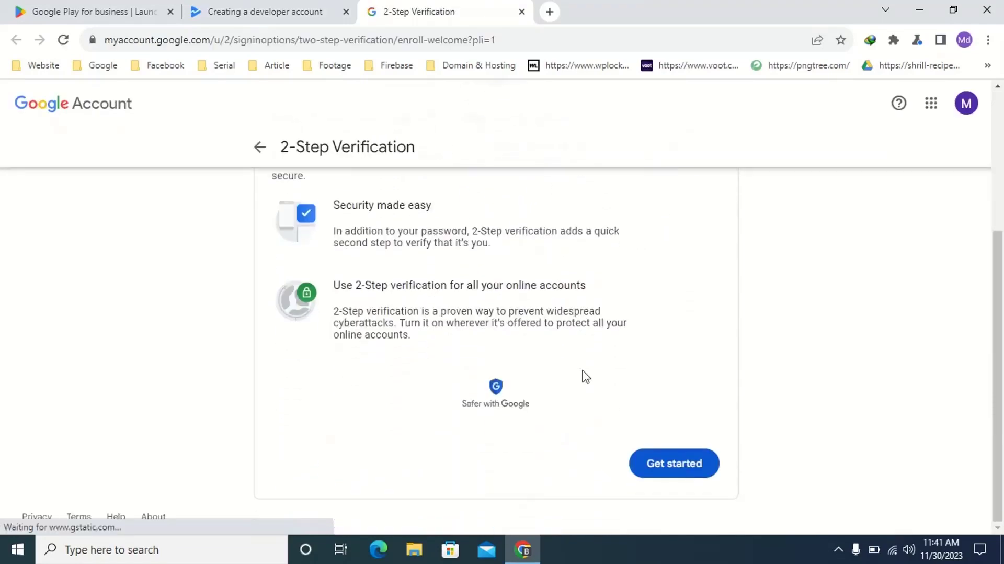
click(662, 472)
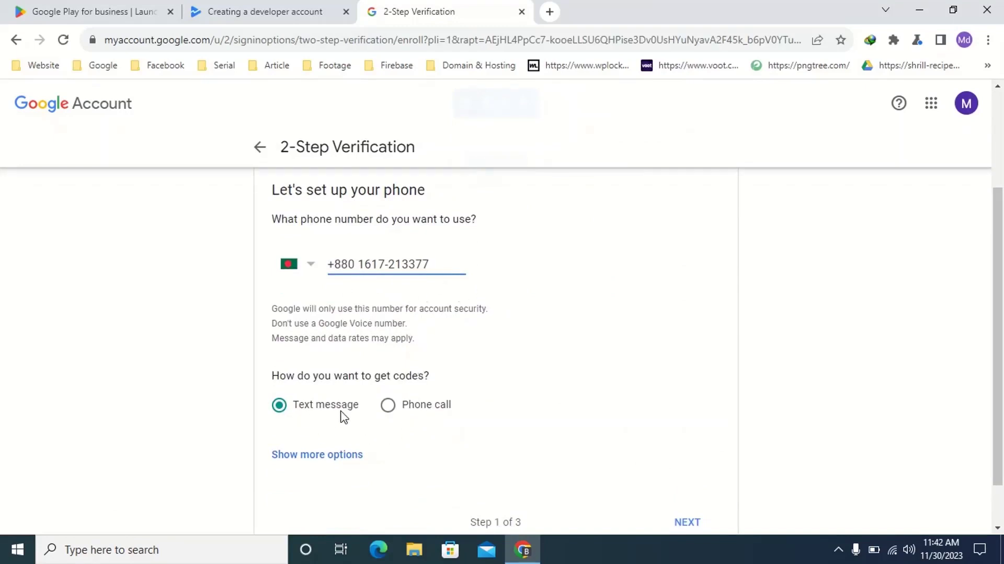
click(689, 522)
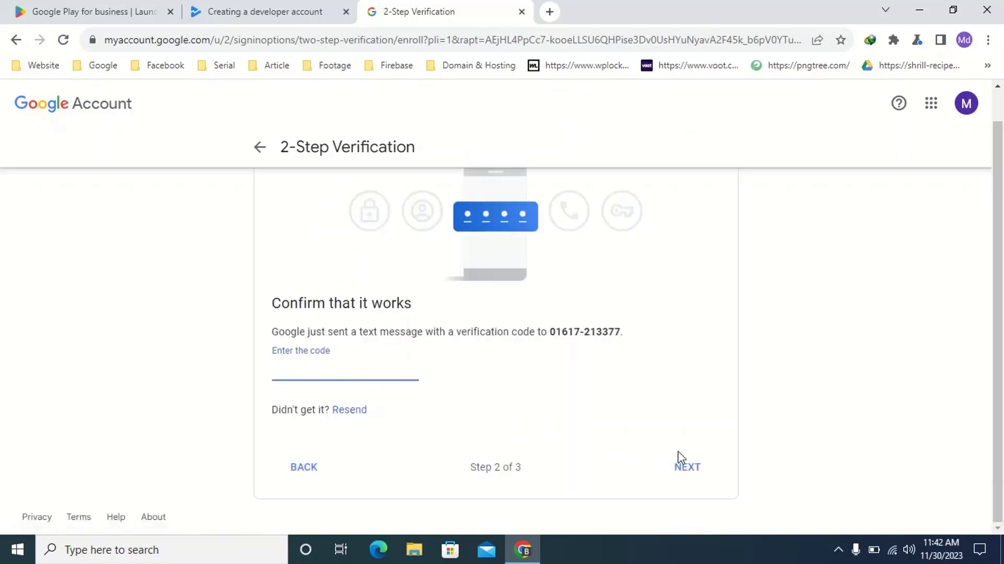
click(350, 365)
click(688, 471)
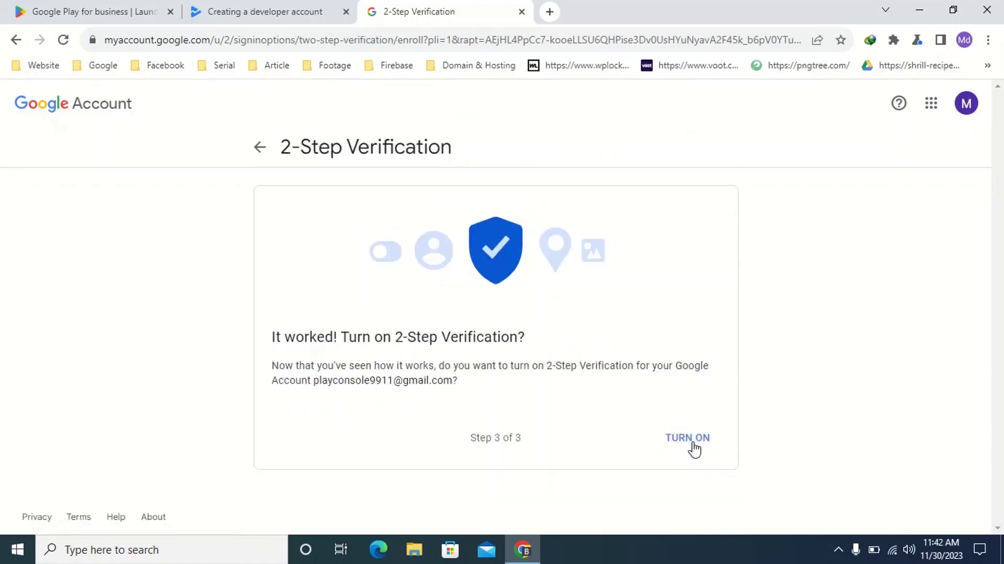
click(692, 442)
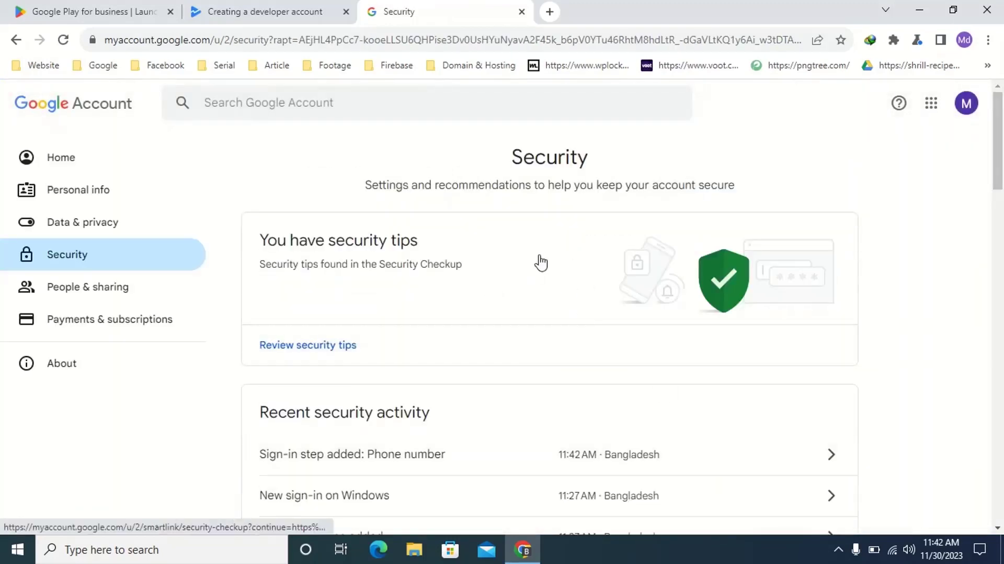
click(521, 11)
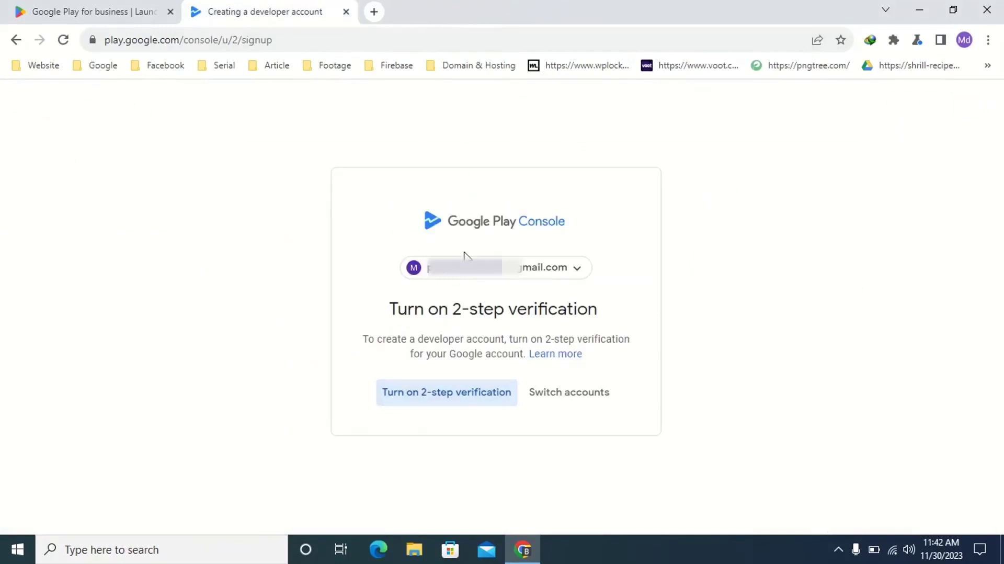
Reload the signup page and choose 'Get started' under the Yourself account type.
click(63, 40)
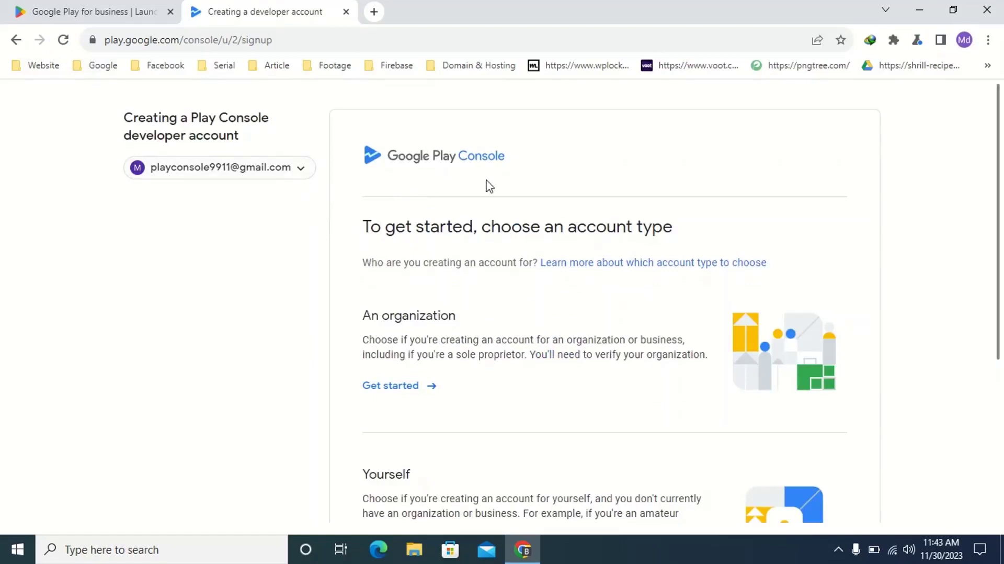
scroll(499, 194, down, 1)
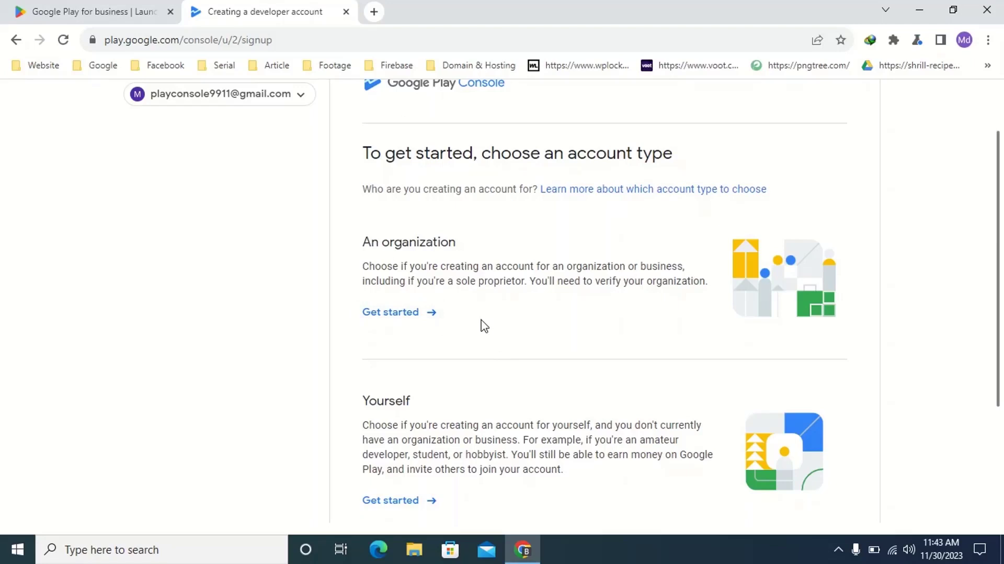
scroll(507, 318, down, 1)
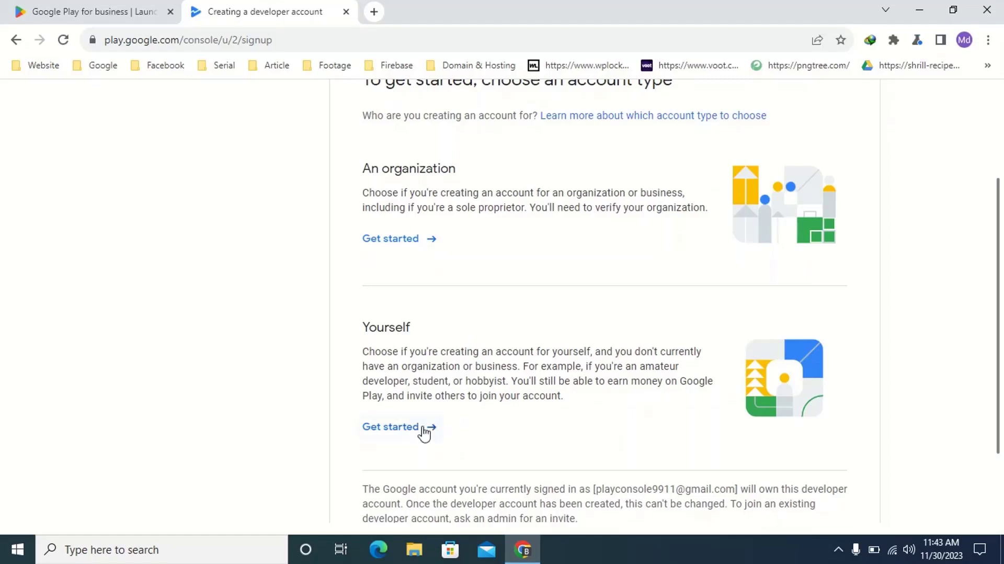
click(403, 432)
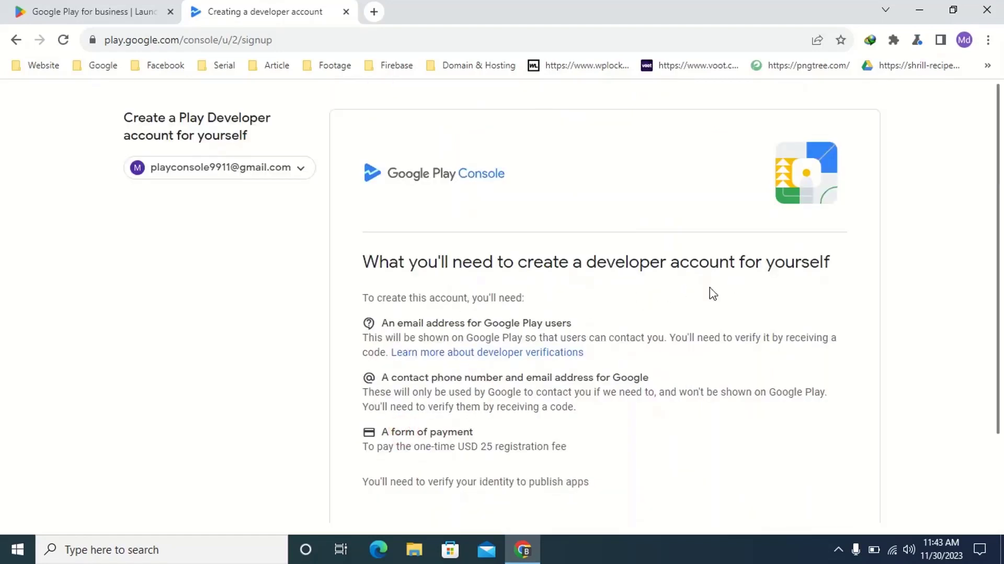
Continue past requirements and set developer name 'Freec Studio' after 'GC Studio' is rejected.
scroll(610, 364, down, 1)
scroll(609, 362, down, 1)
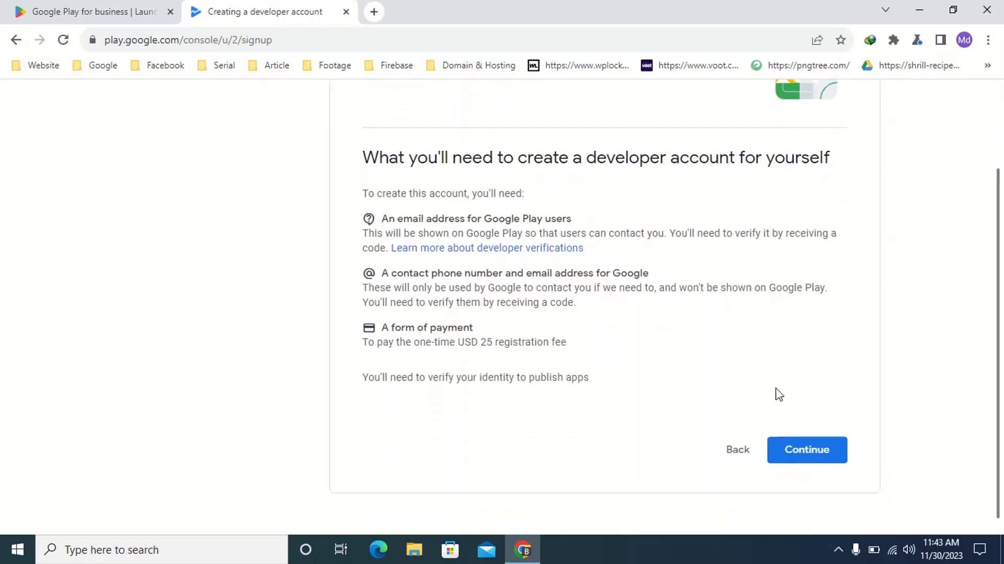
click(802, 459)
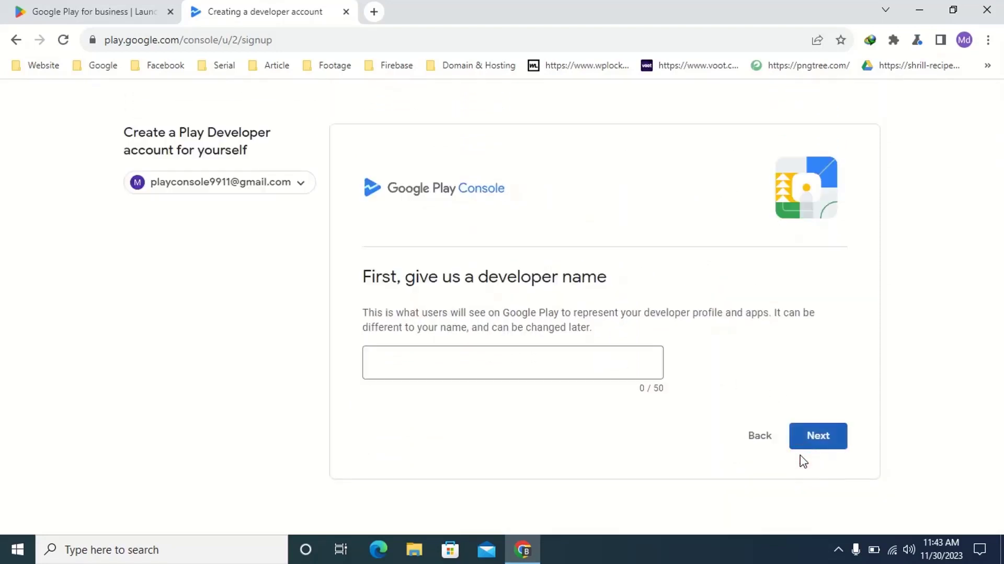
click(557, 360)
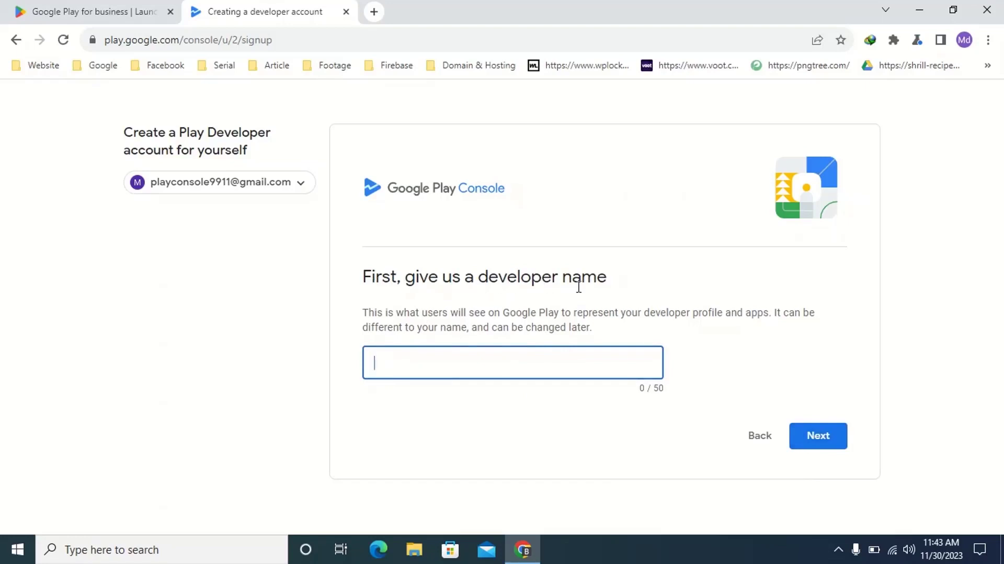
click(552, 365)
text(GC Studio)
click(800, 426)
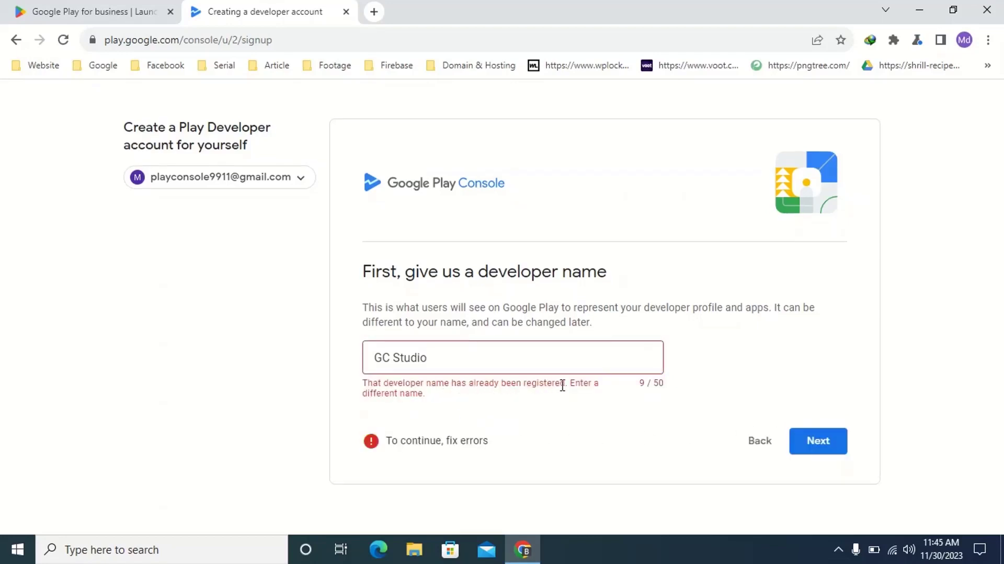
click(475, 356)
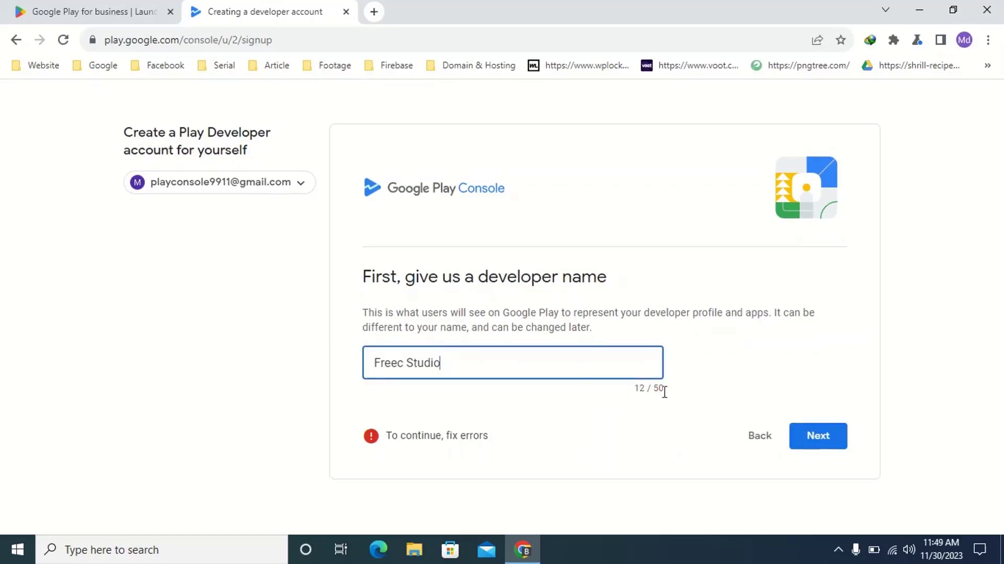
click(818, 440)
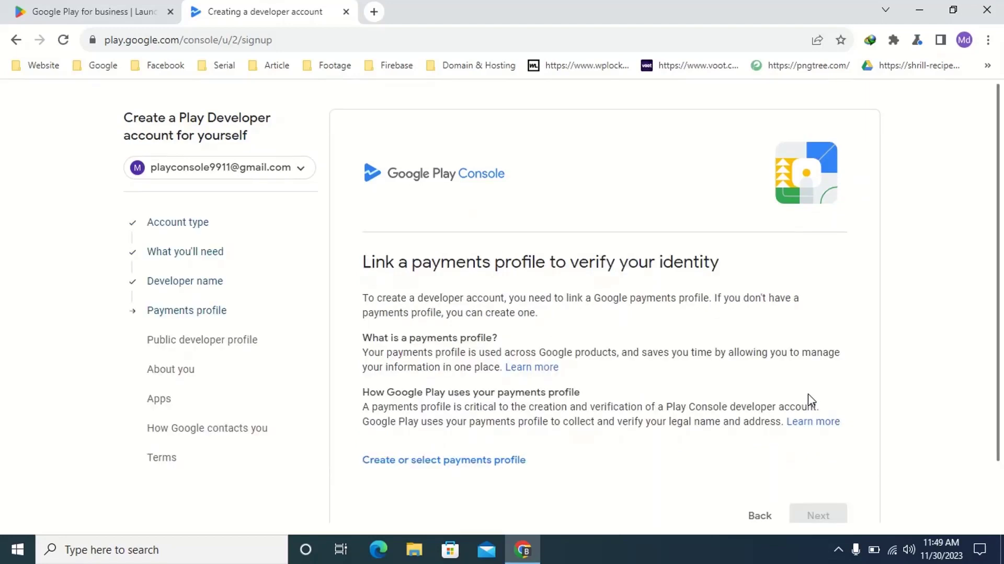
scroll(811, 400, down, 1)
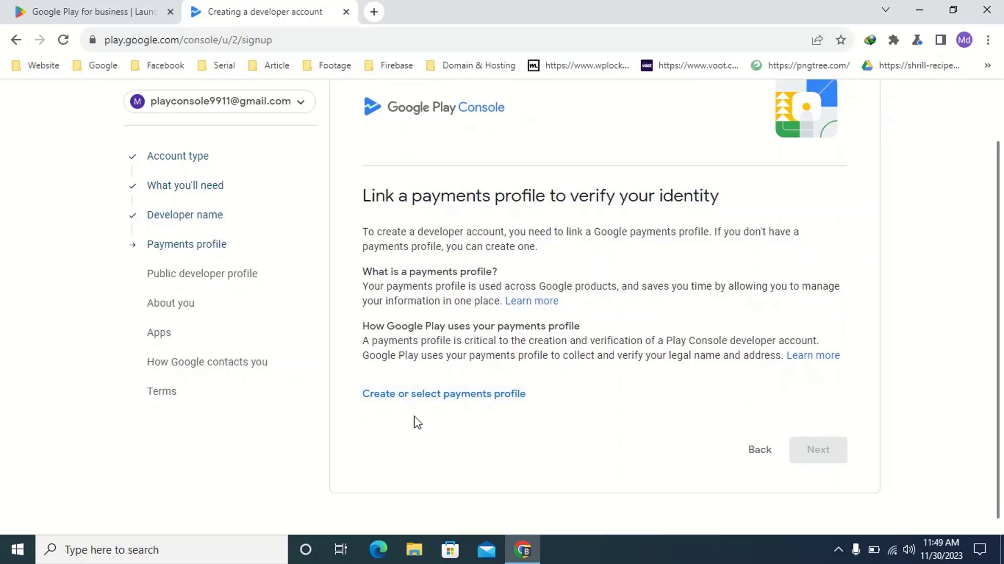
Choose 'Create or select payments profile' to bring up the new payments profile dialog.
click(445, 403)
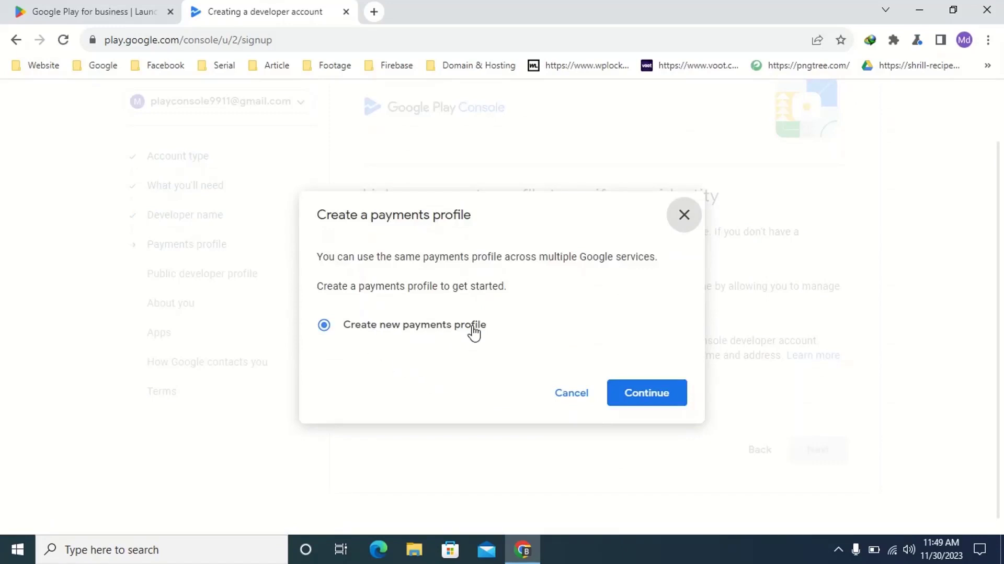
Start a new payments profile with Bangladesh as the country/region.
click(632, 395)
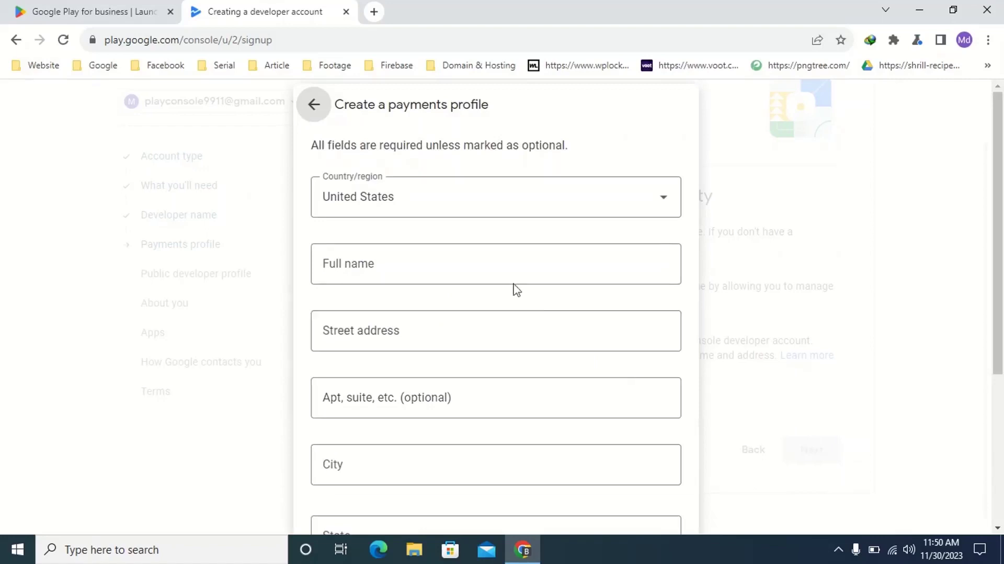
click(514, 203)
scroll(467, 336, down, 2)
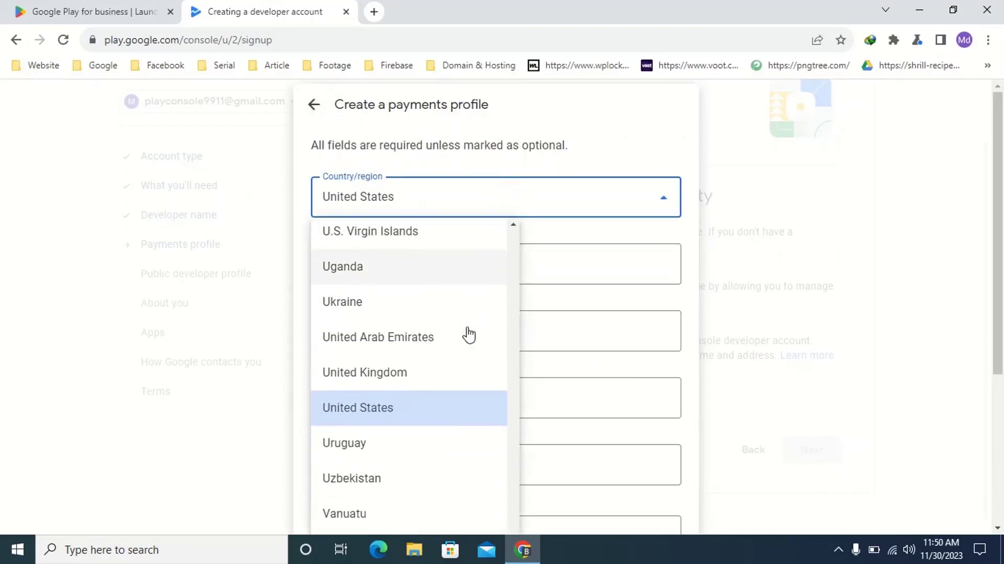
scroll(467, 336, up, 20)
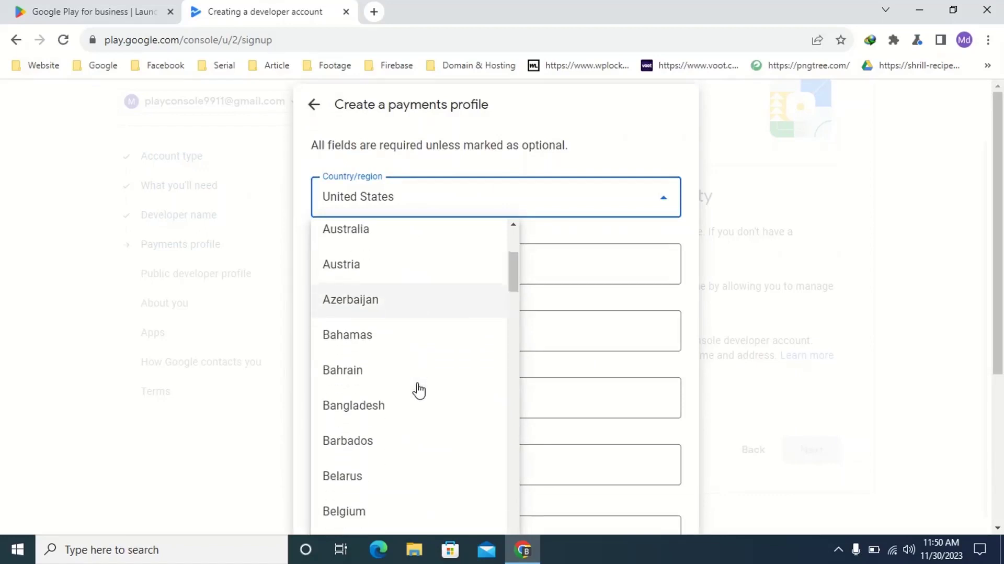
click(354, 406)
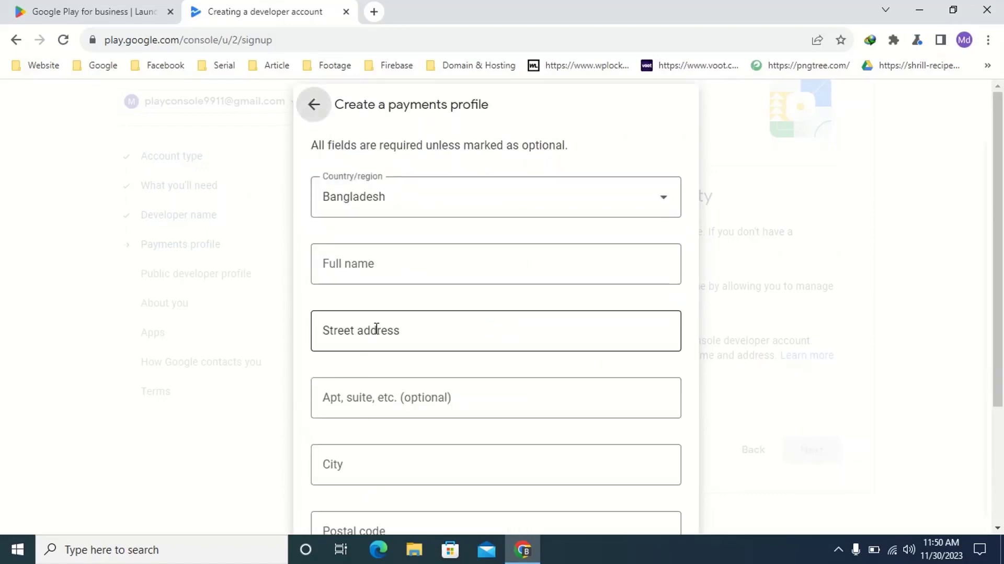
Fill in the legal full name, street address, apartment line, city and postal code.
click(432, 265)
text(Mohiuddin)
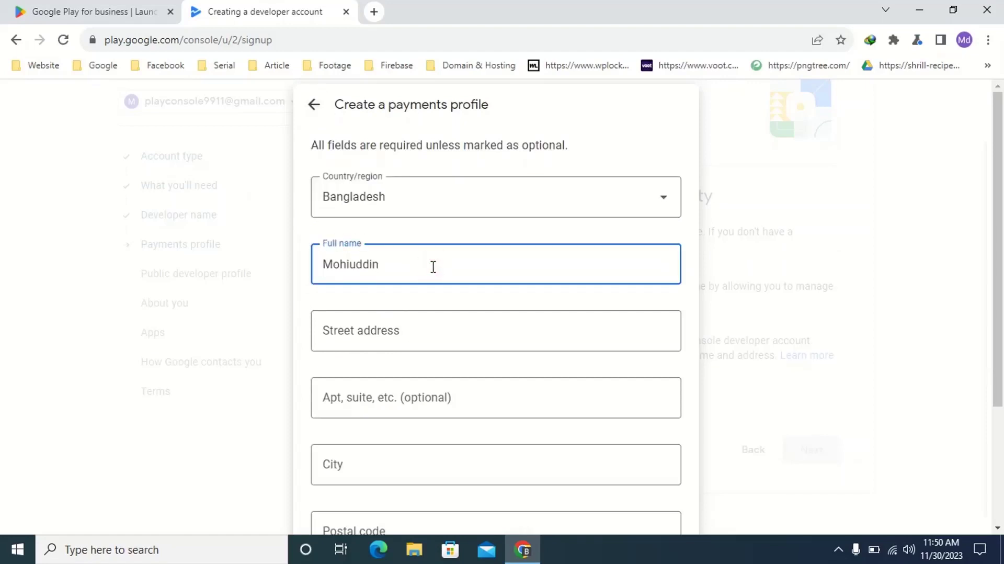
click(485, 334)
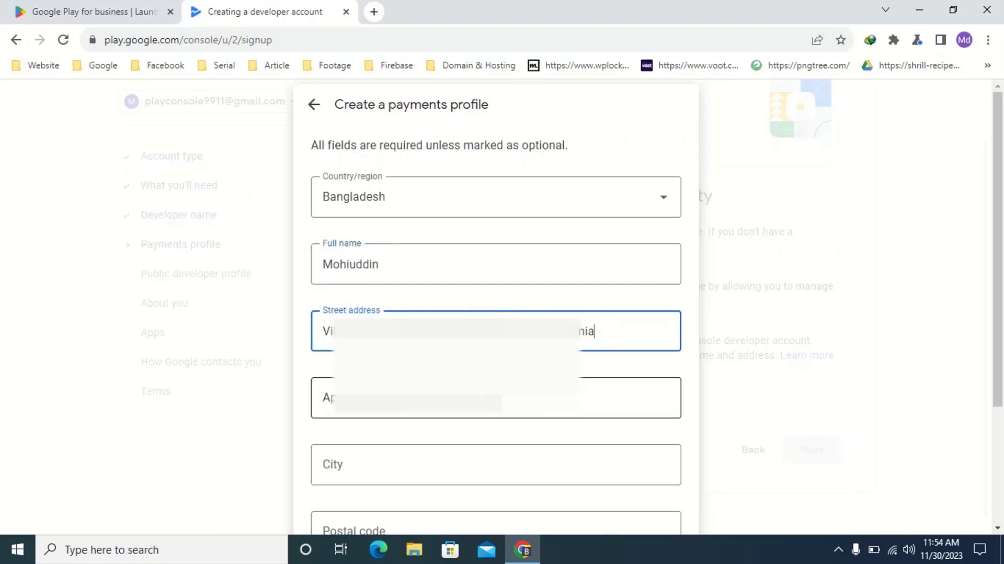
click(323, 397)
key(ctrl+v)
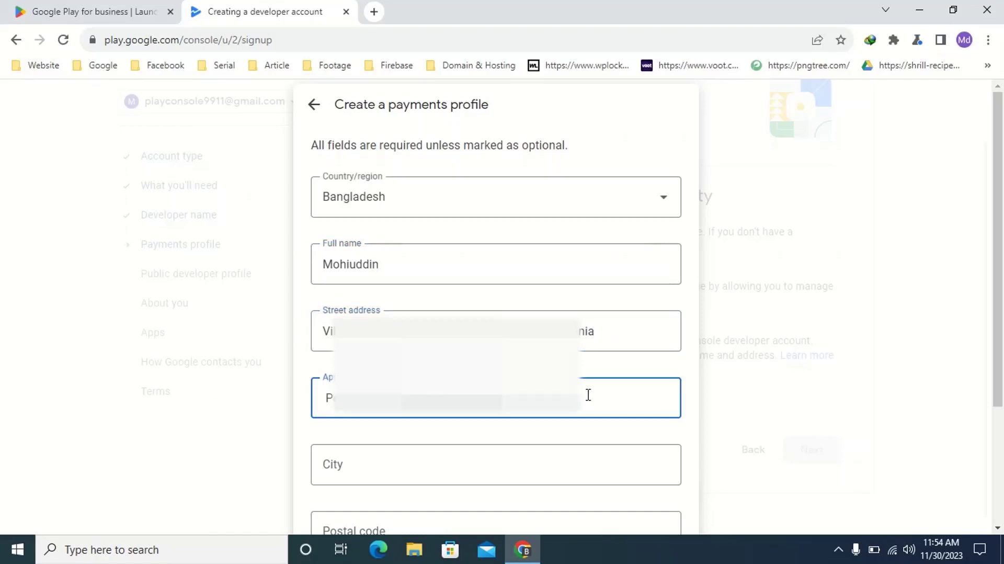
scroll(588, 394, down, 1)
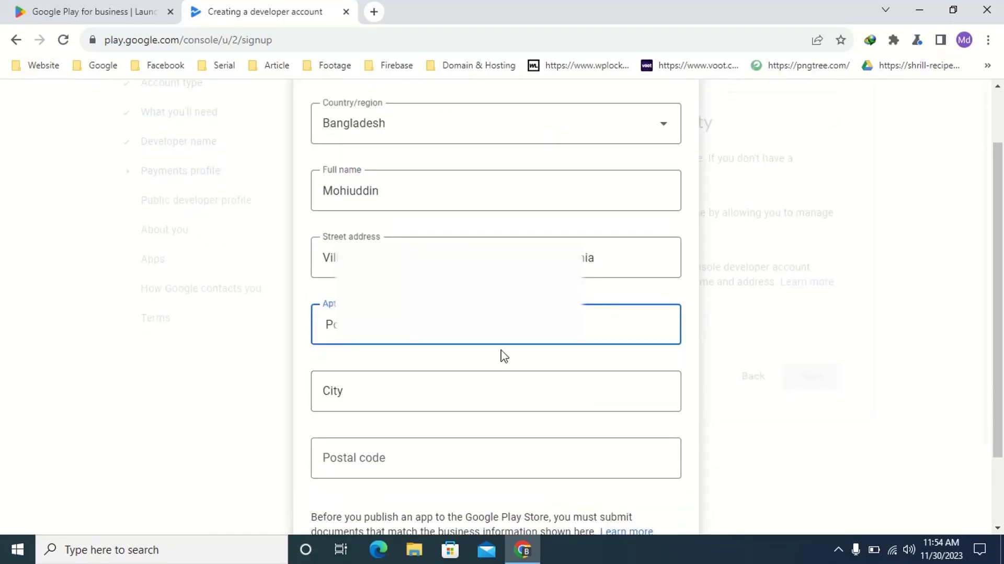
click(479, 392)
text(Shariatpur)
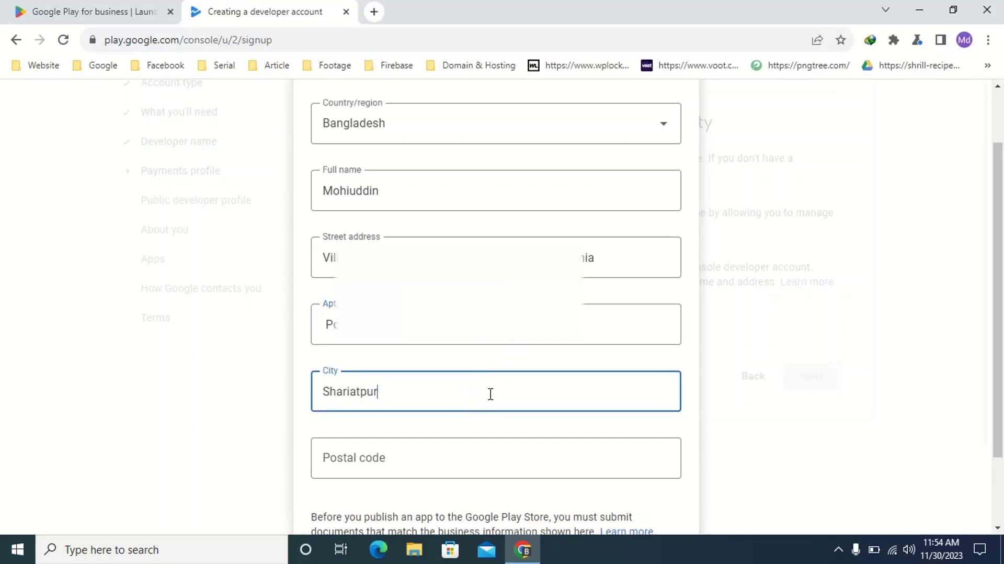
click(462, 463)
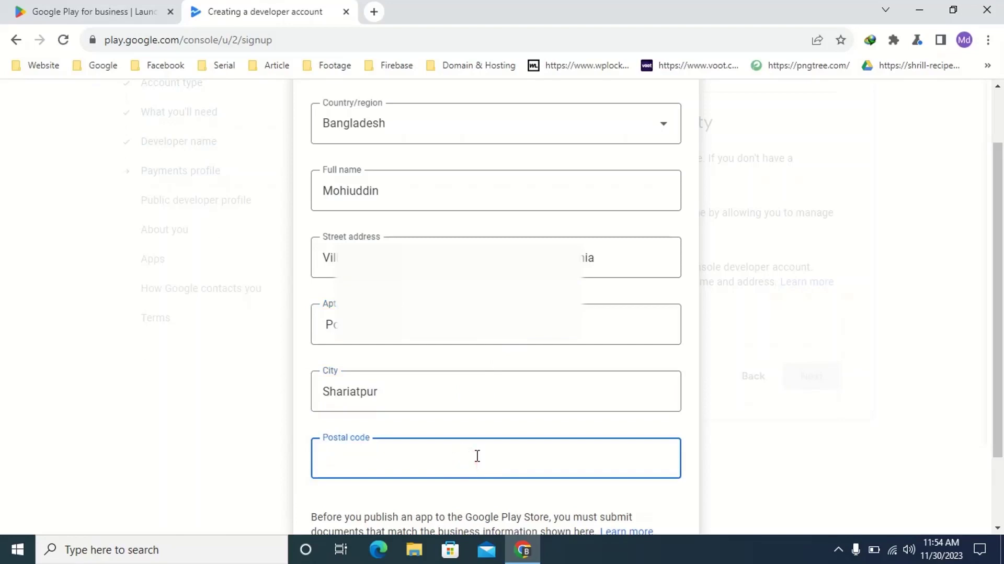
text(8030)
scroll(718, 363, up, 2)
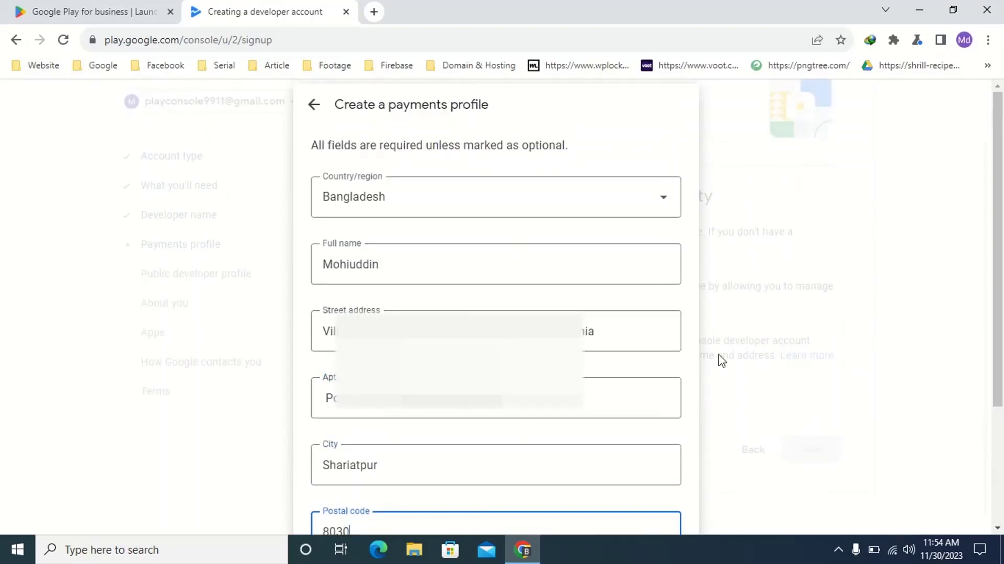
scroll(726, 350, down, 3)
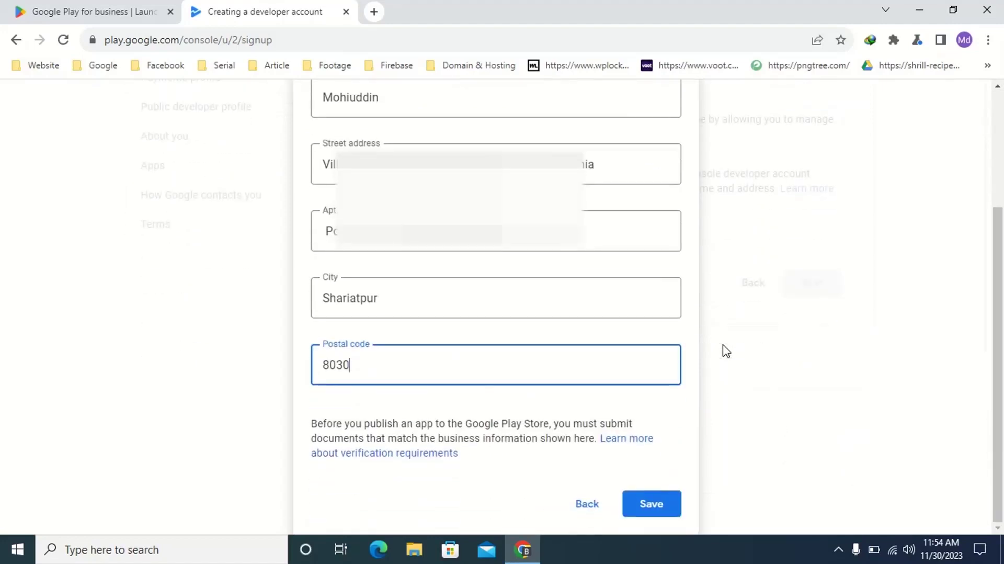
Save the payments profile, decline Chrome's address saving, and continue to the public profile step.
click(648, 503)
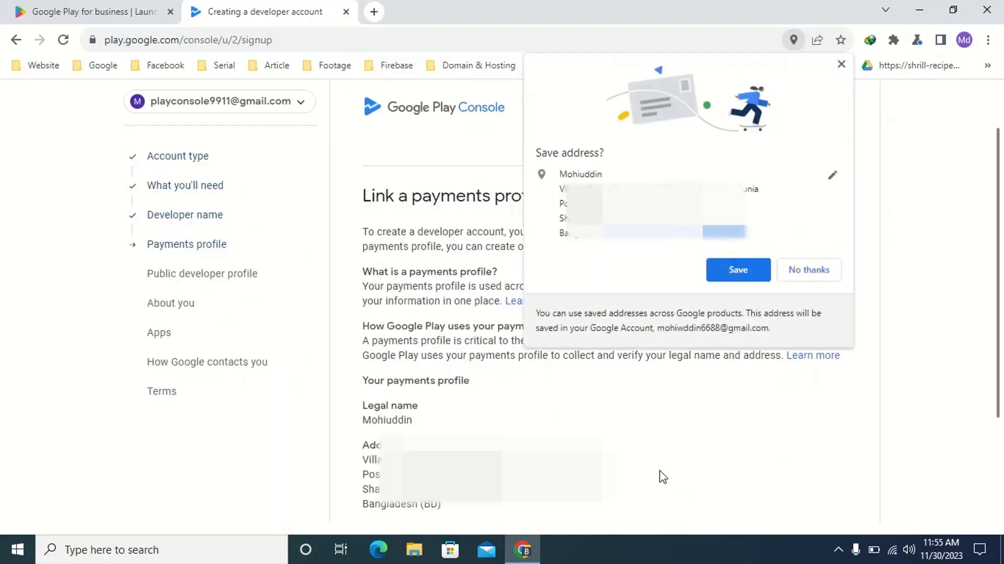
click(813, 271)
scroll(748, 370, down, 1)
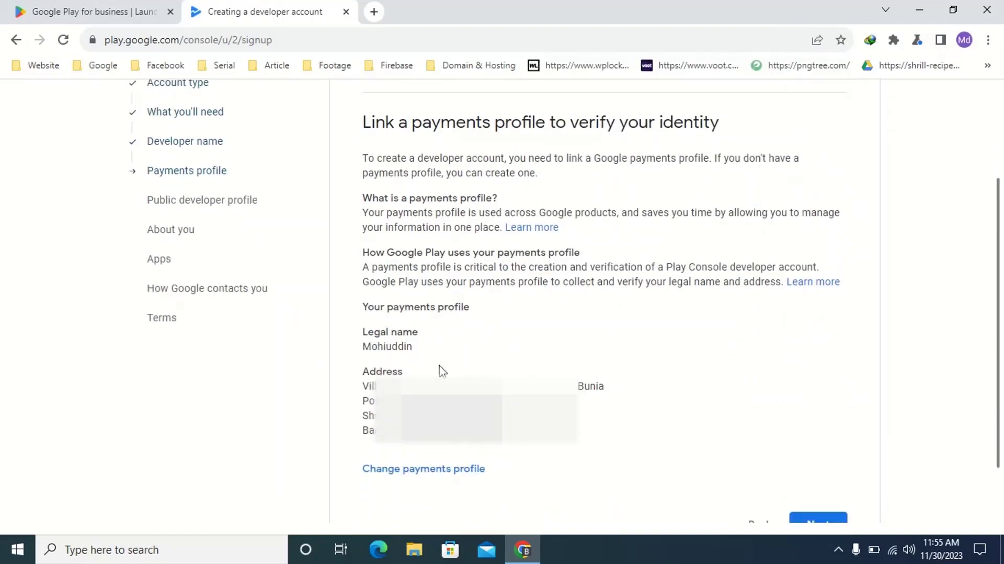
scroll(668, 388, down, 1)
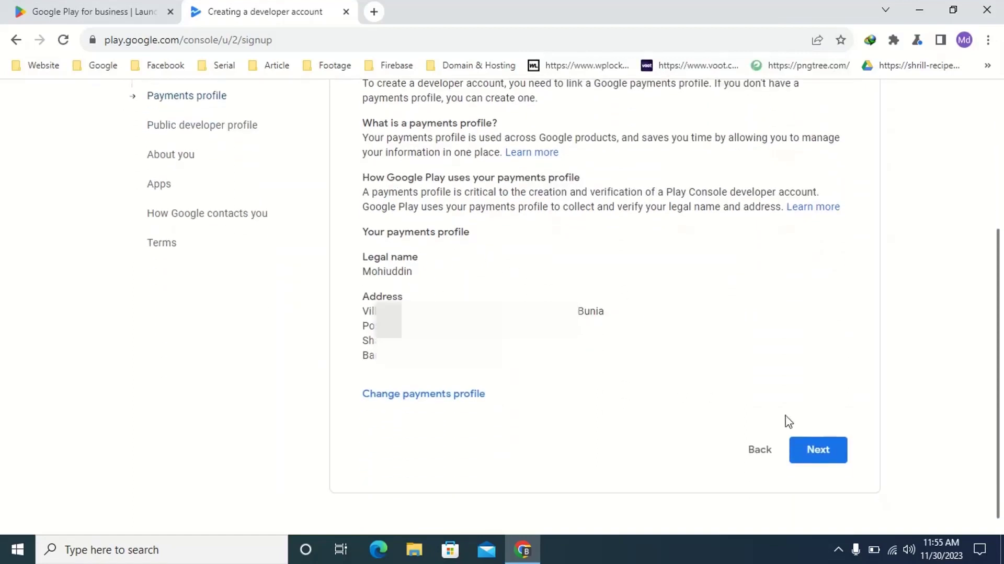
click(812, 456)
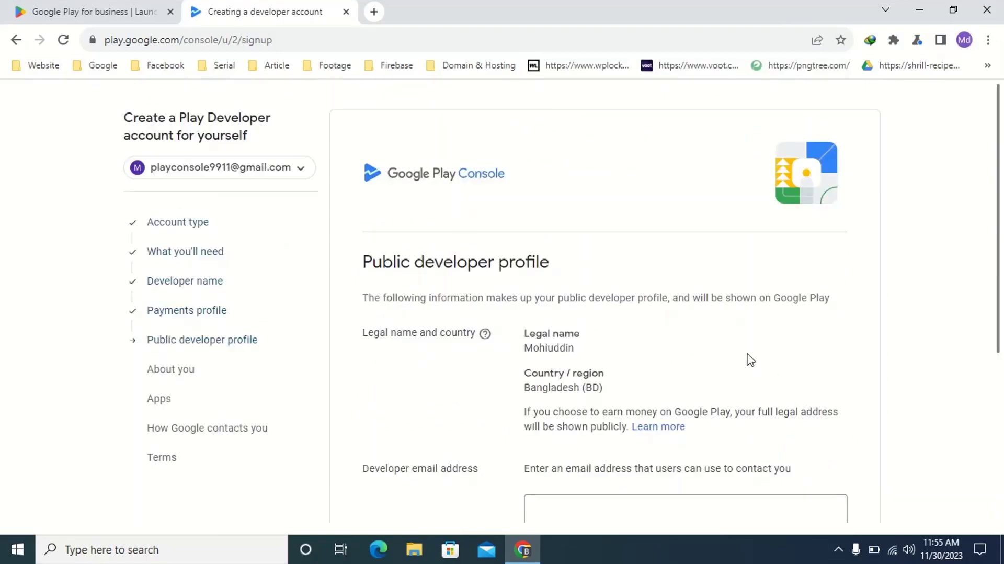
Enter and verify the developer contact email, consent to showing it on Google Play, and submit.
scroll(748, 357, down, 1)
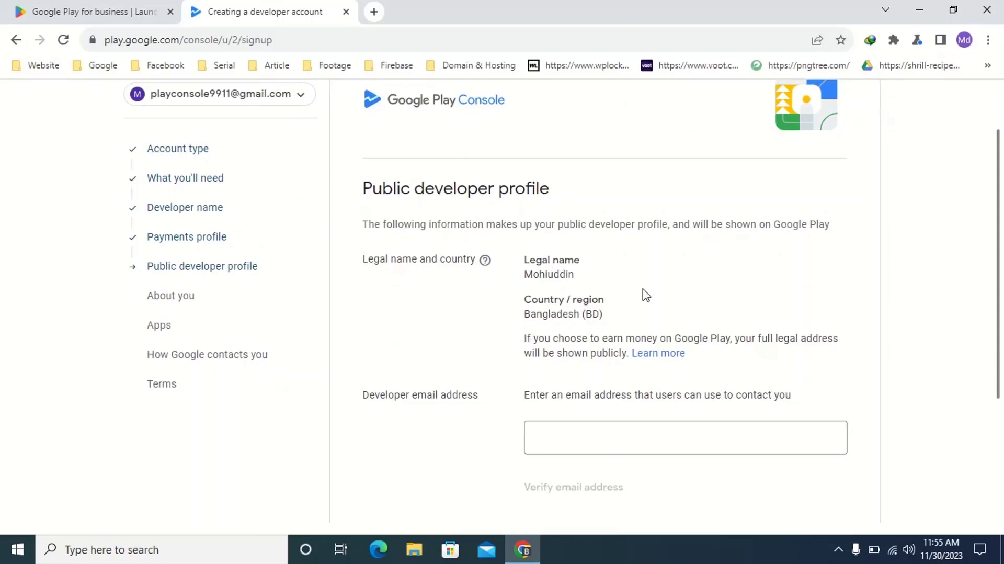
scroll(646, 296, down, 1)
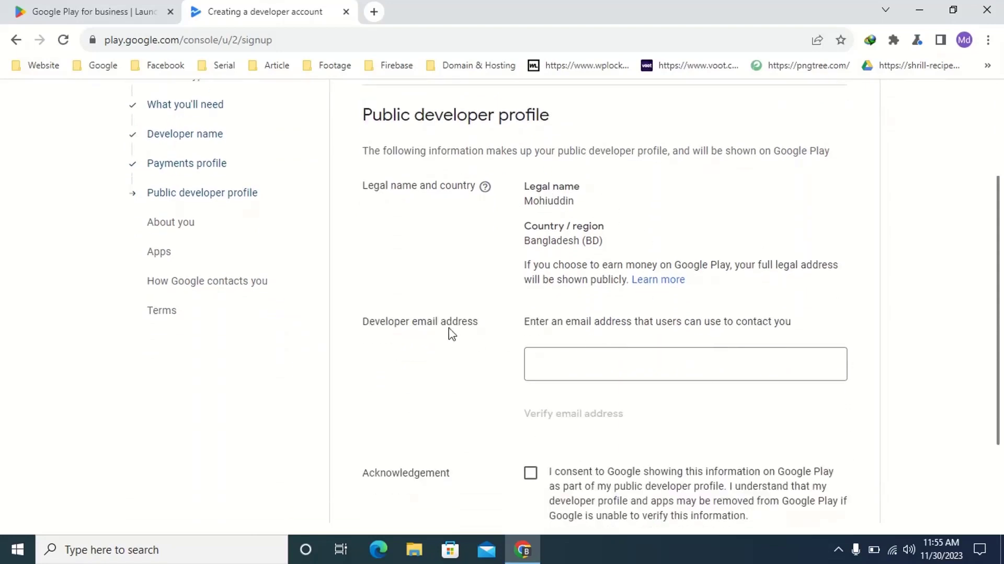
click(669, 365)
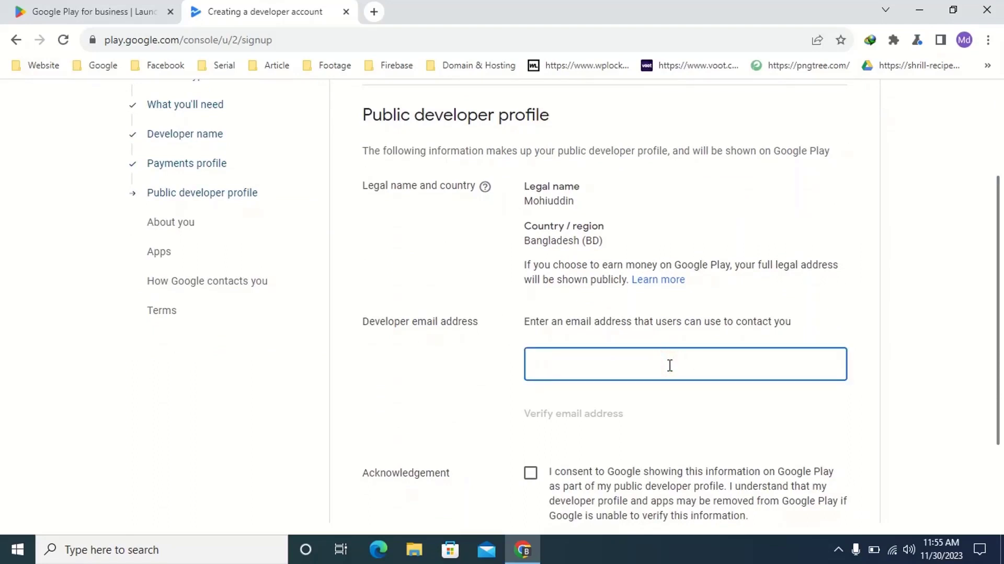
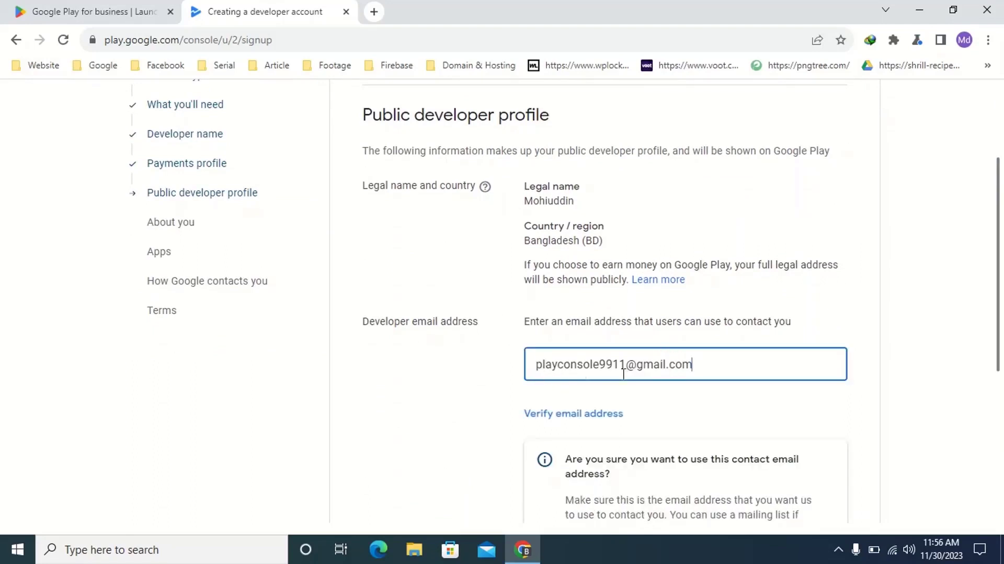
click(590, 423)
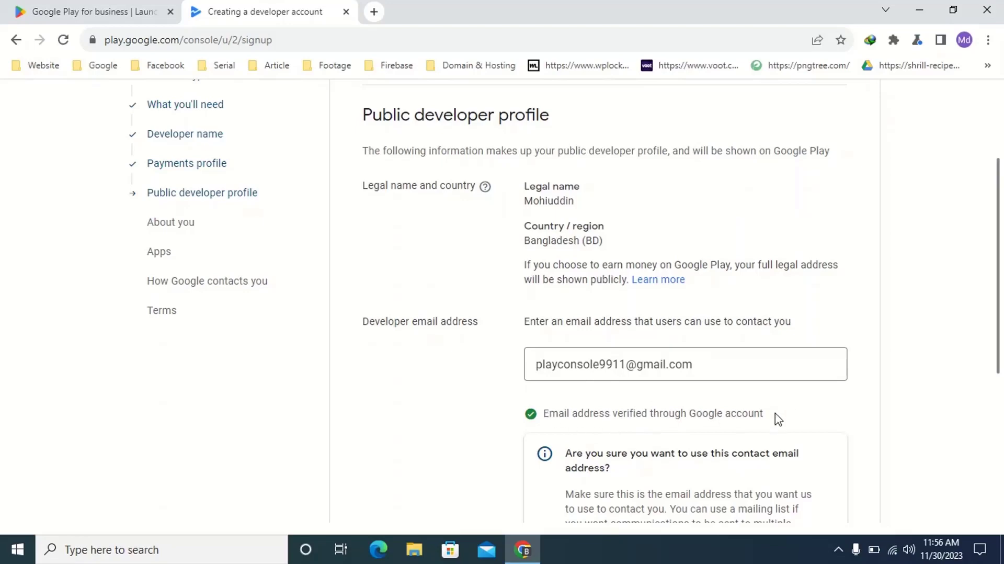
scroll(805, 411, down, 4)
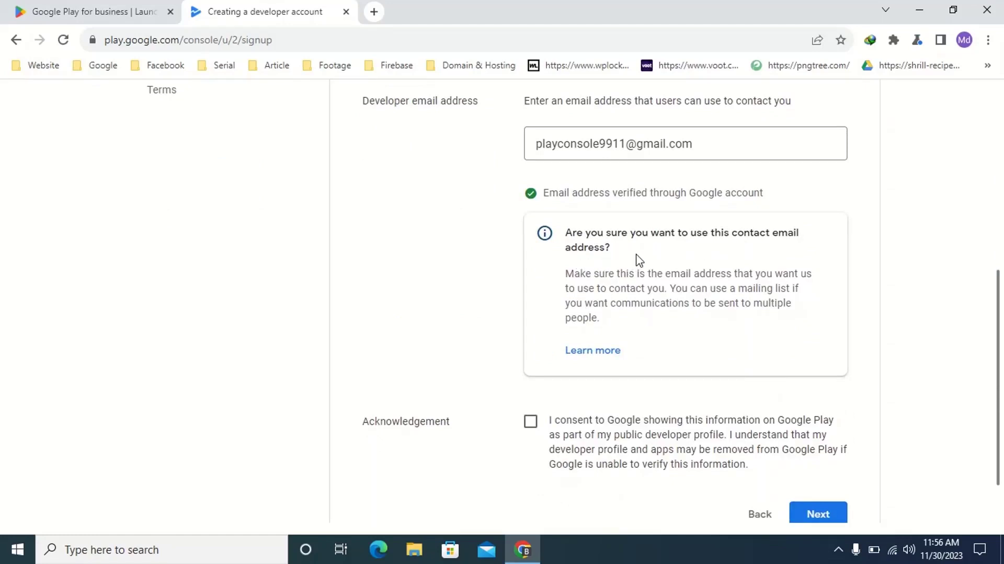
scroll(769, 328, down, 1)
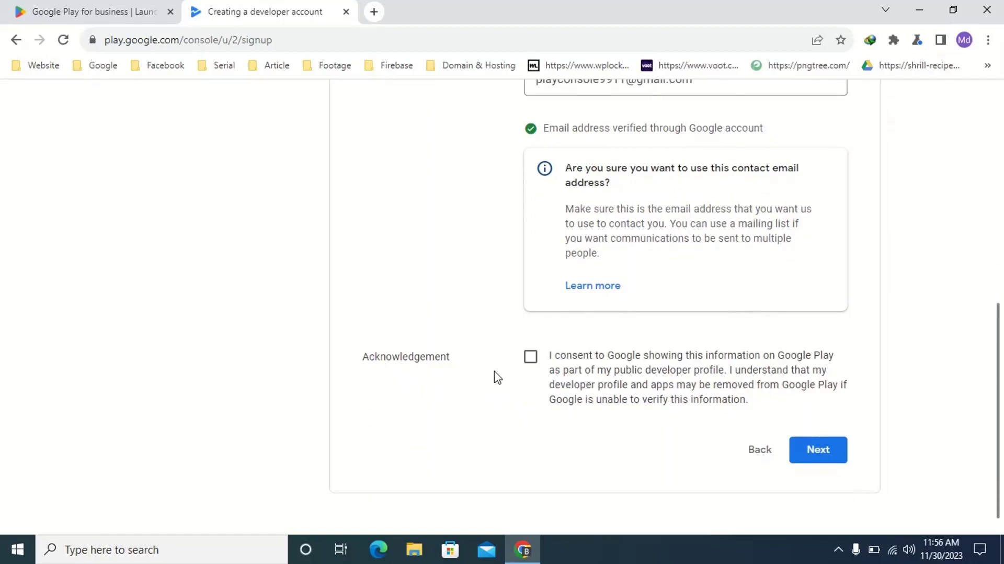
click(531, 358)
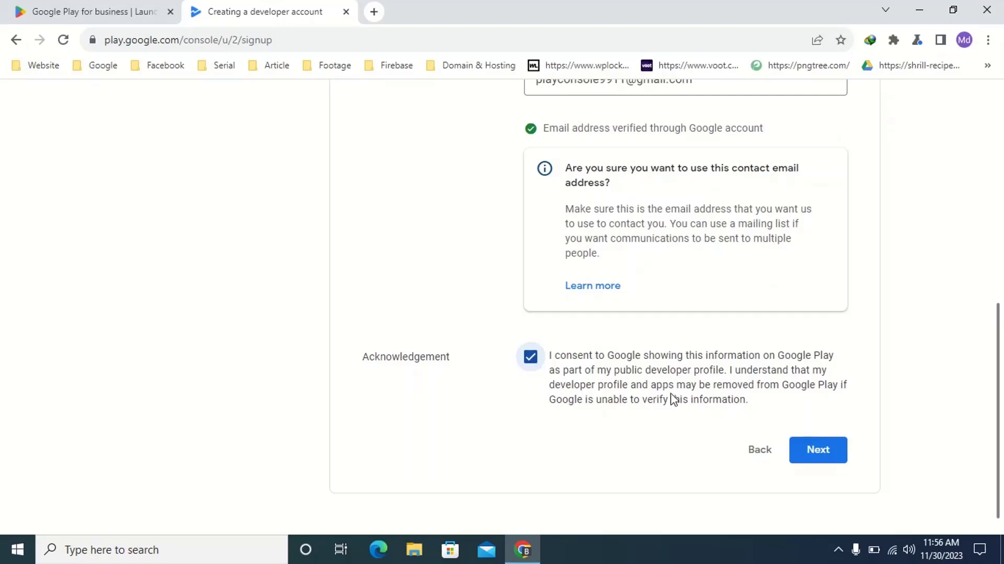
click(810, 445)
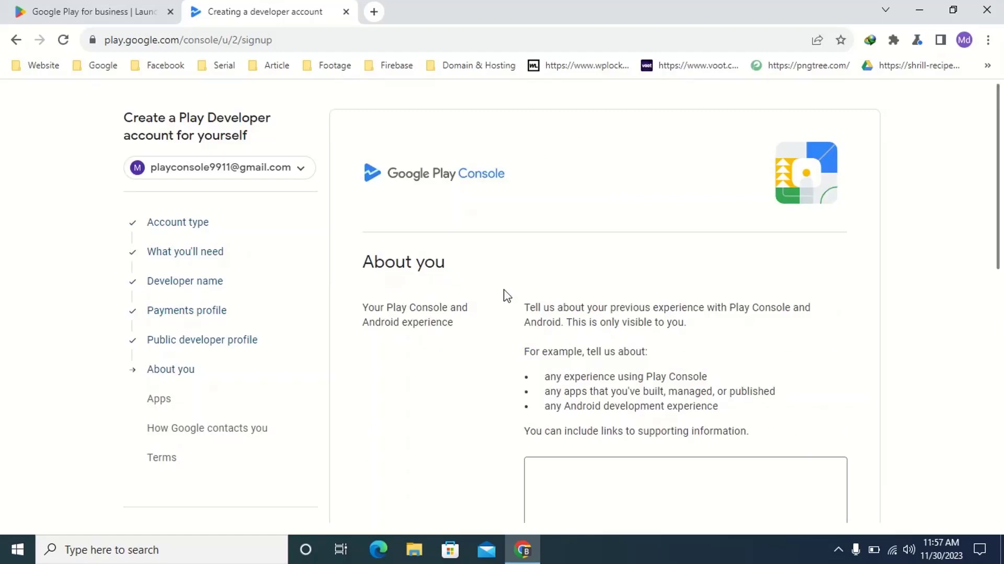
Describe previous Play Console experience and answer No to using other Google accounts.
scroll(723, 352, down, 3)
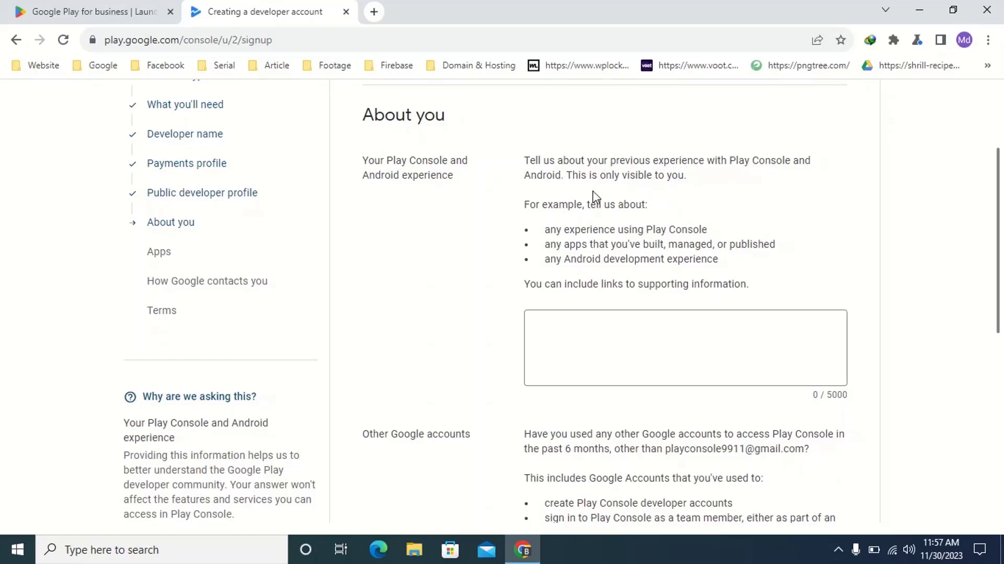
click(694, 342)
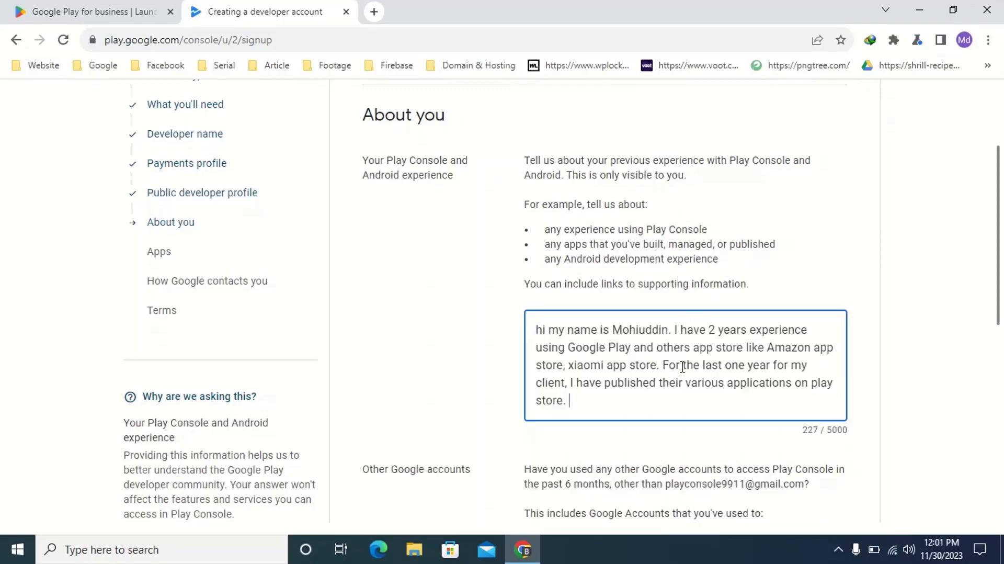
scroll(847, 360, down, 6)
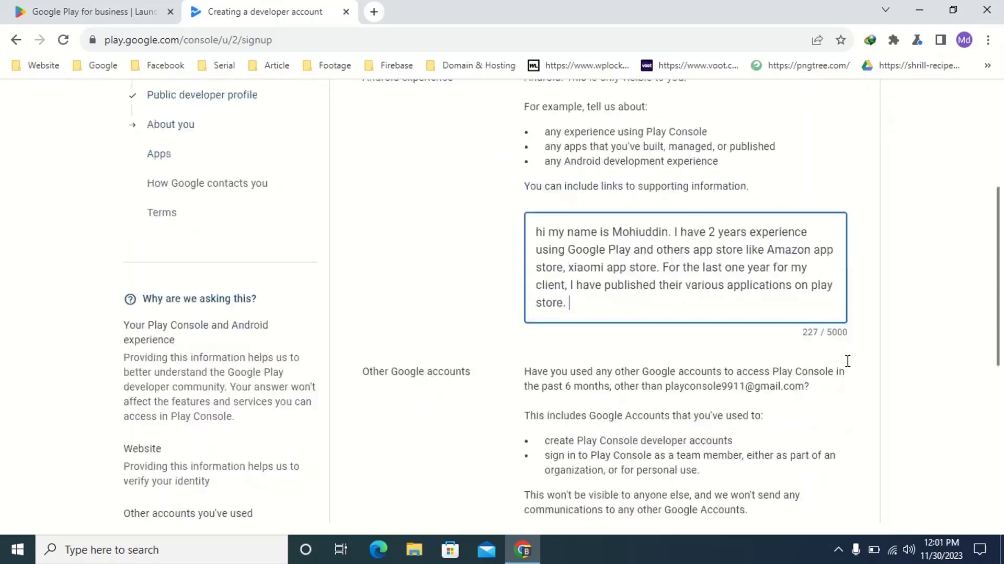
scroll(849, 367, down, 1)
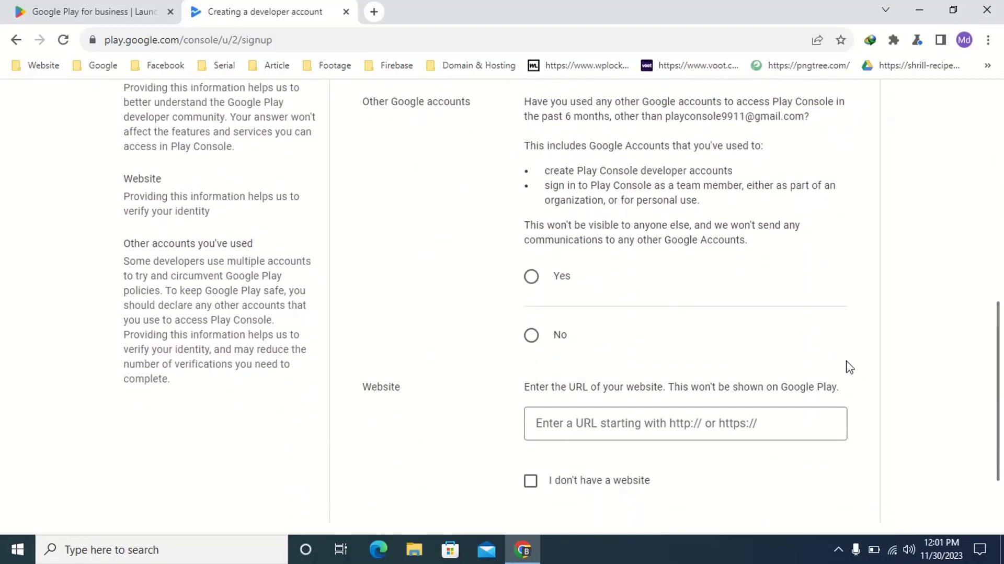
scroll(849, 367, up, 1)
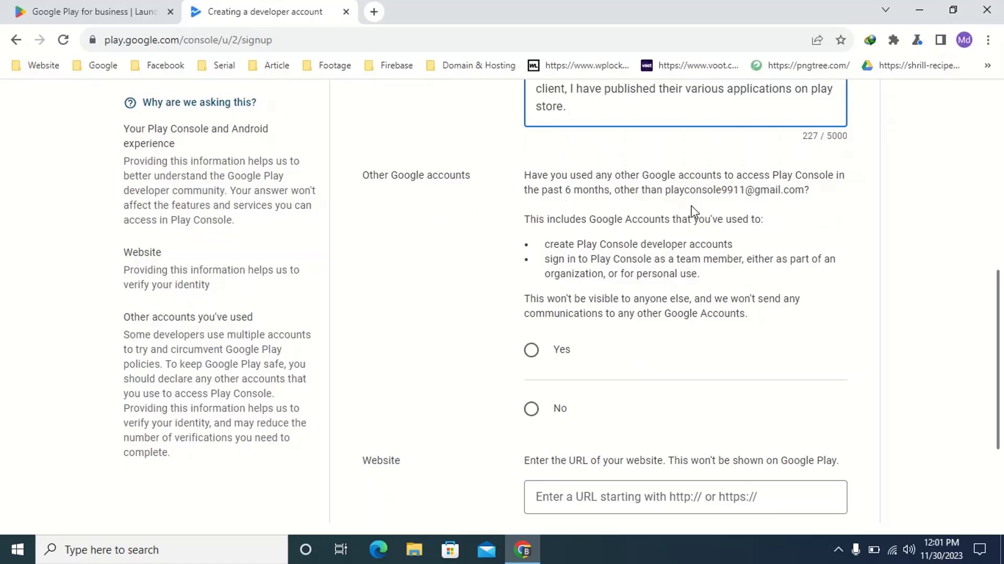
click(530, 412)
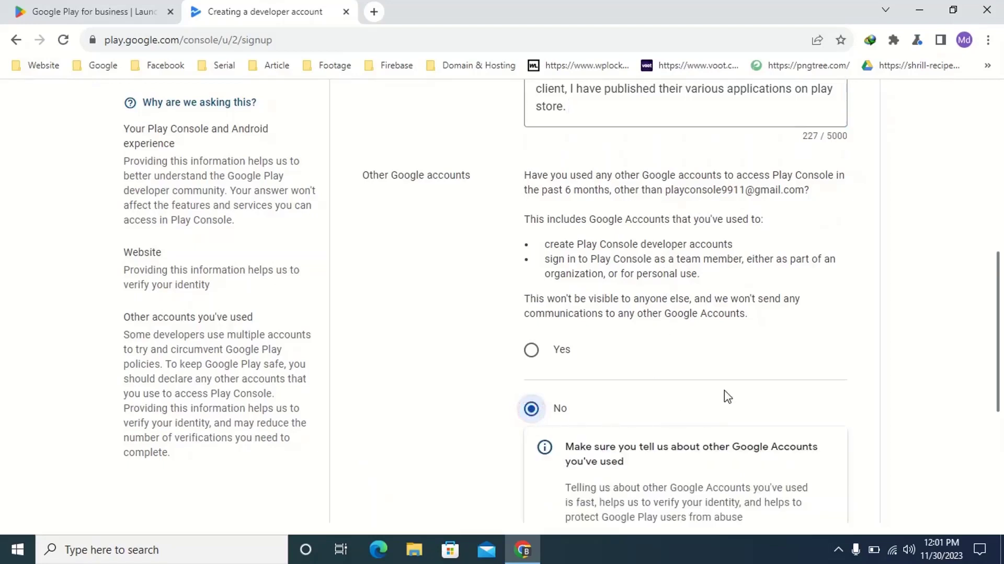
scroll(717, 387, down, 3)
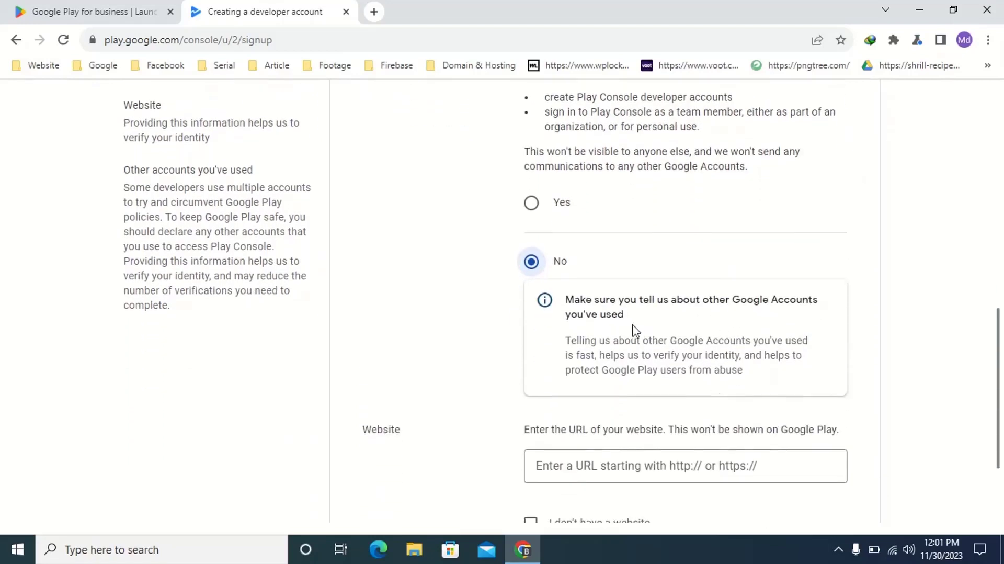
scroll(688, 328, down, 3)
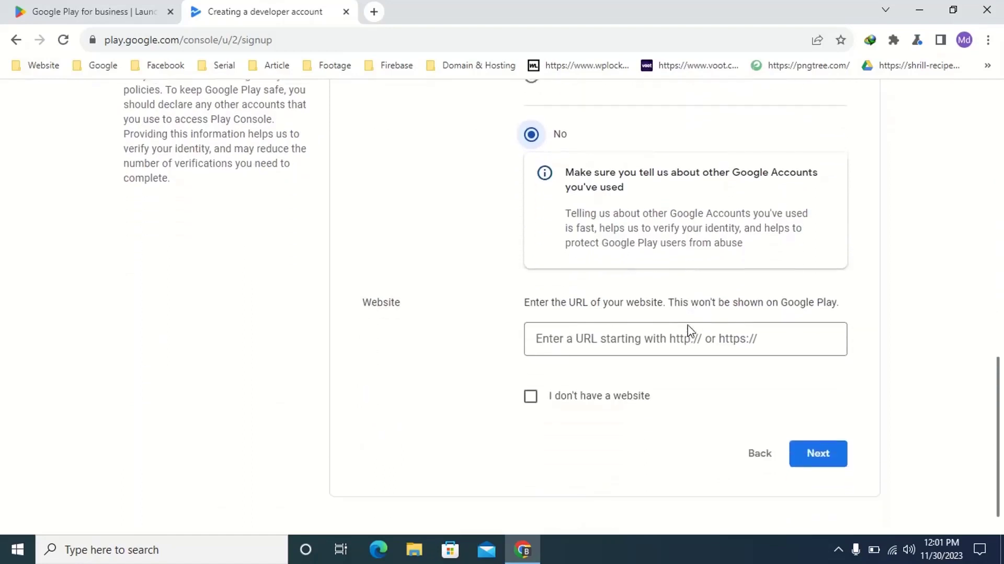
Tick 'I don't have a website' instead of entering a URL, then continue.
click(614, 339)
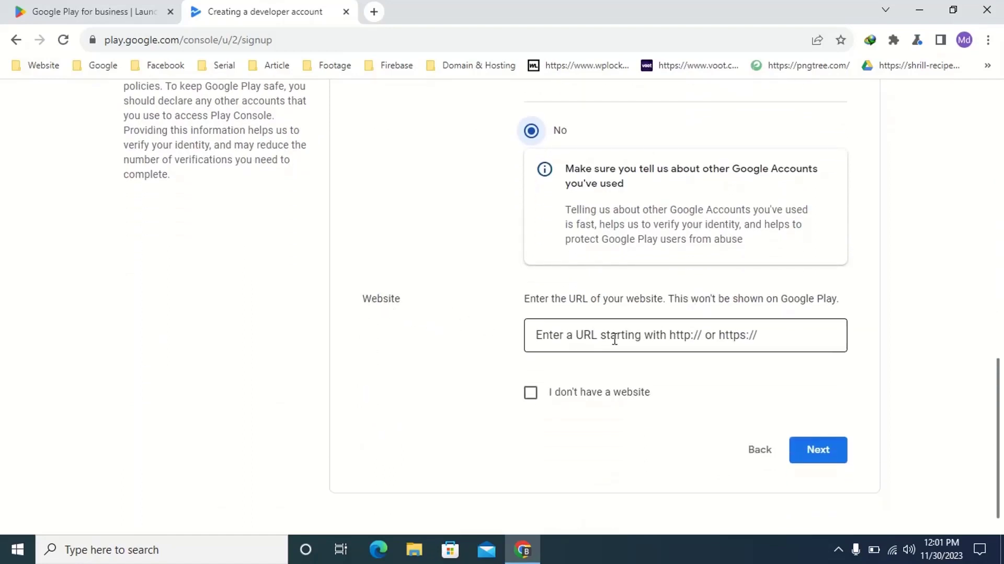
click(658, 336)
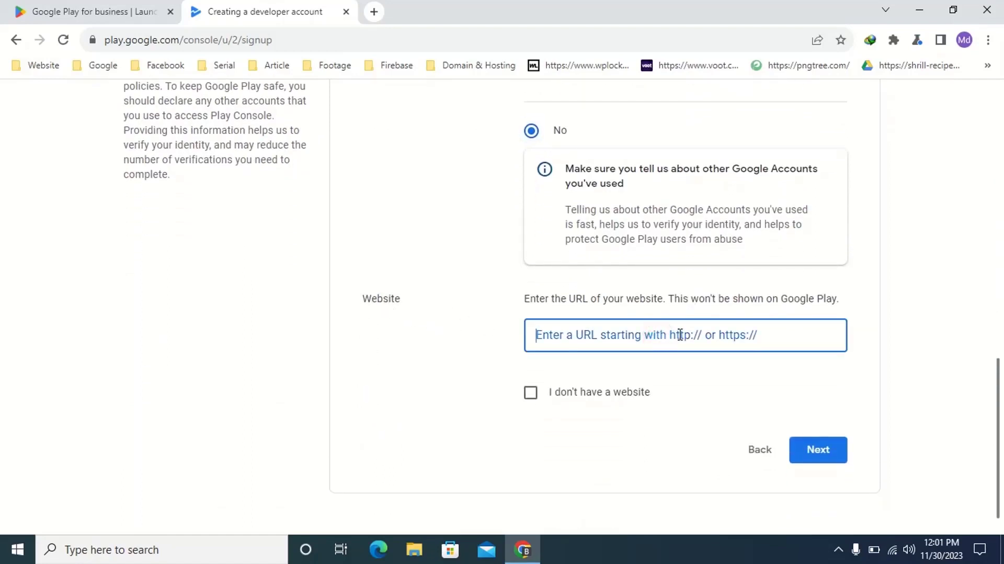
click(531, 396)
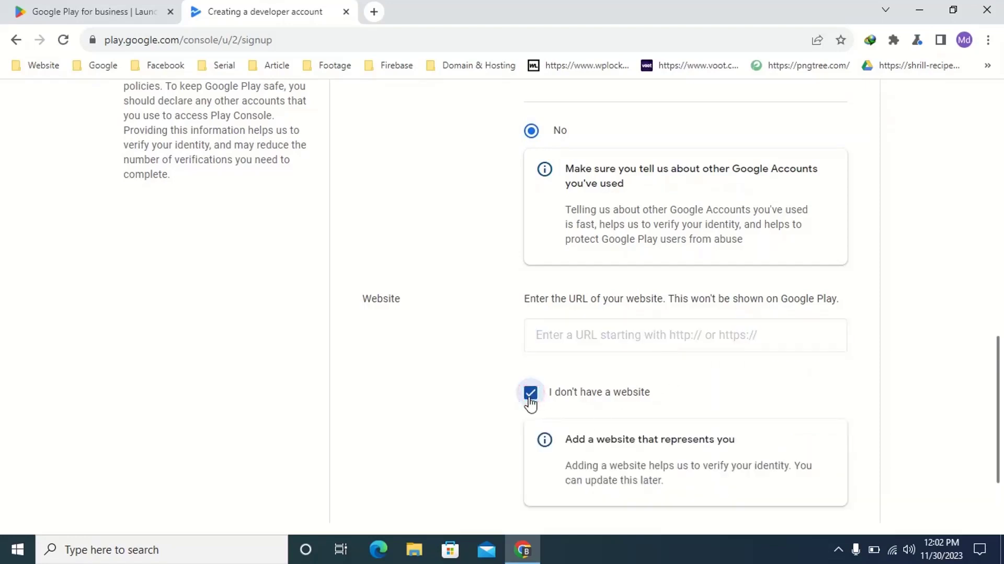
scroll(520, 418, down, 1)
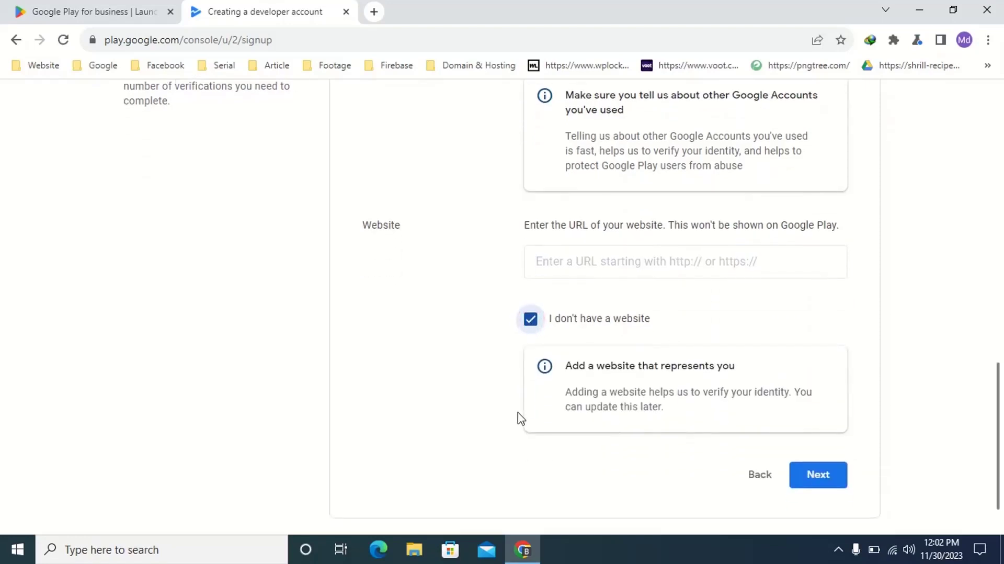
click(812, 478)
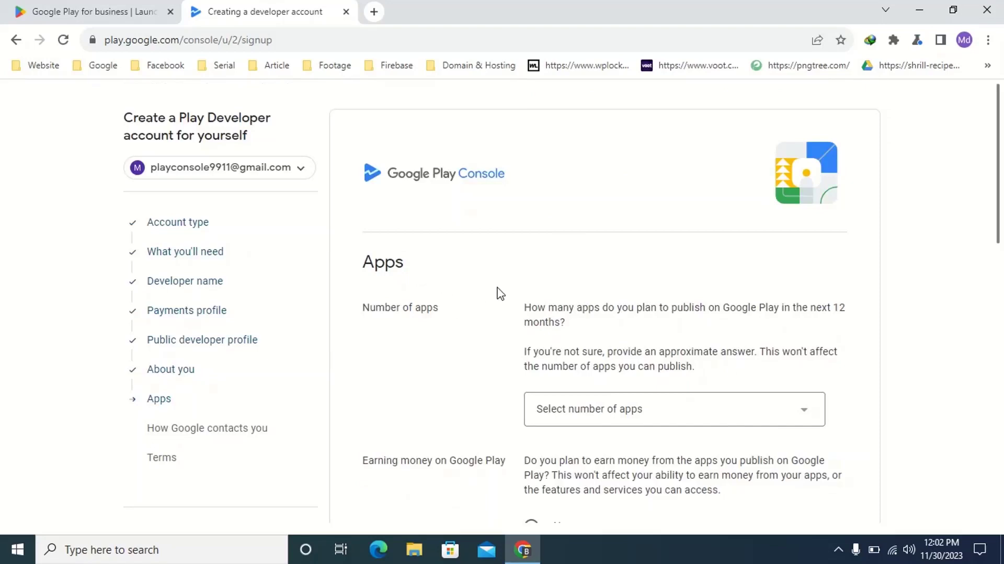
Set the number of planned apps to 'More than 10' and answer Yes to earning money.
scroll(497, 290, down, 2)
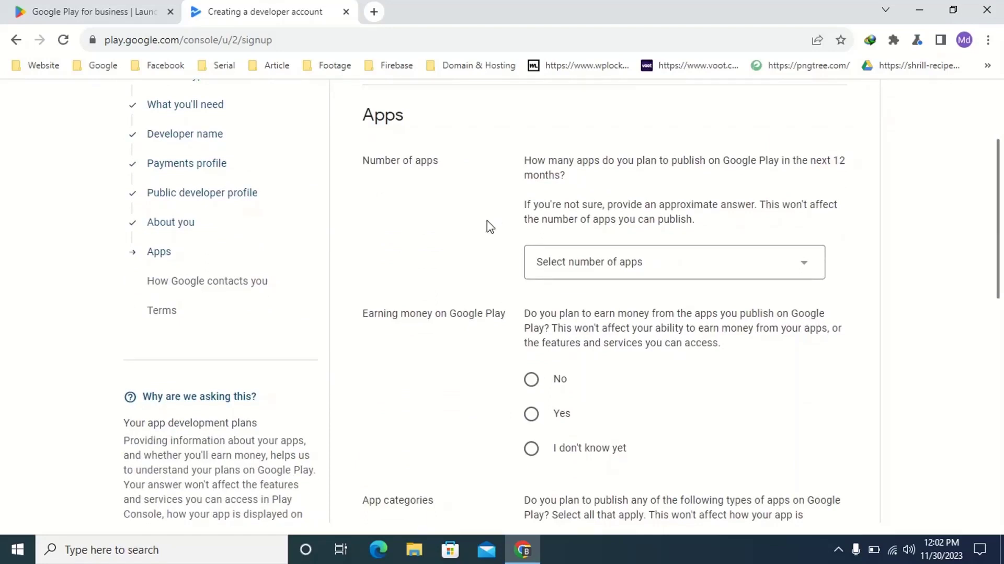
click(671, 266)
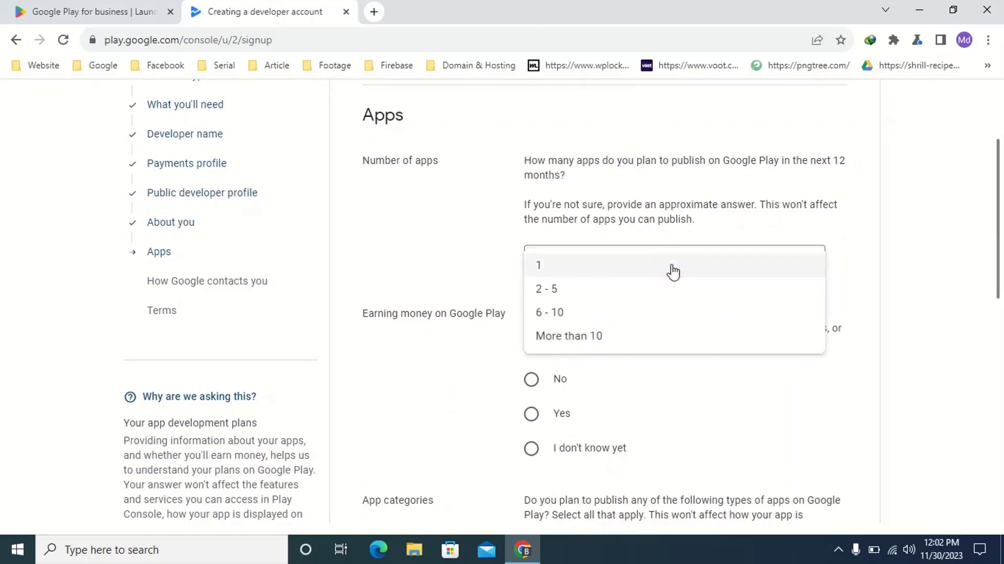
click(655, 338)
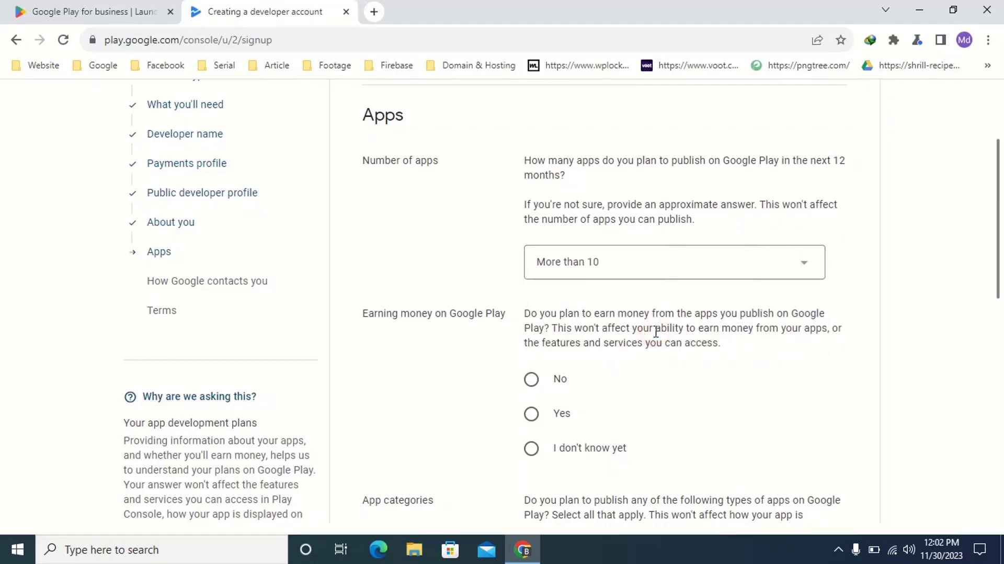
scroll(634, 293, down, 1)
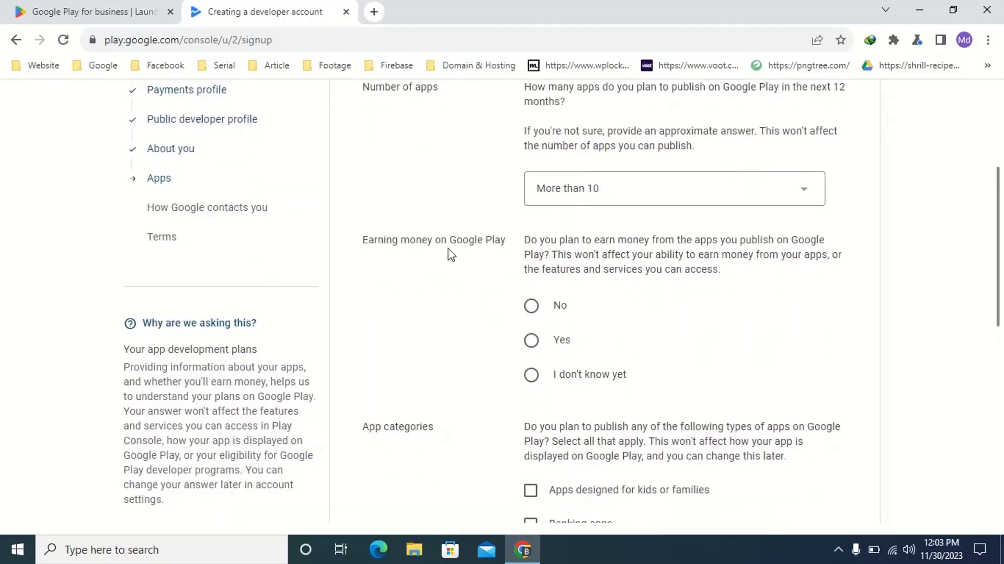
scroll(499, 286, down, 1)
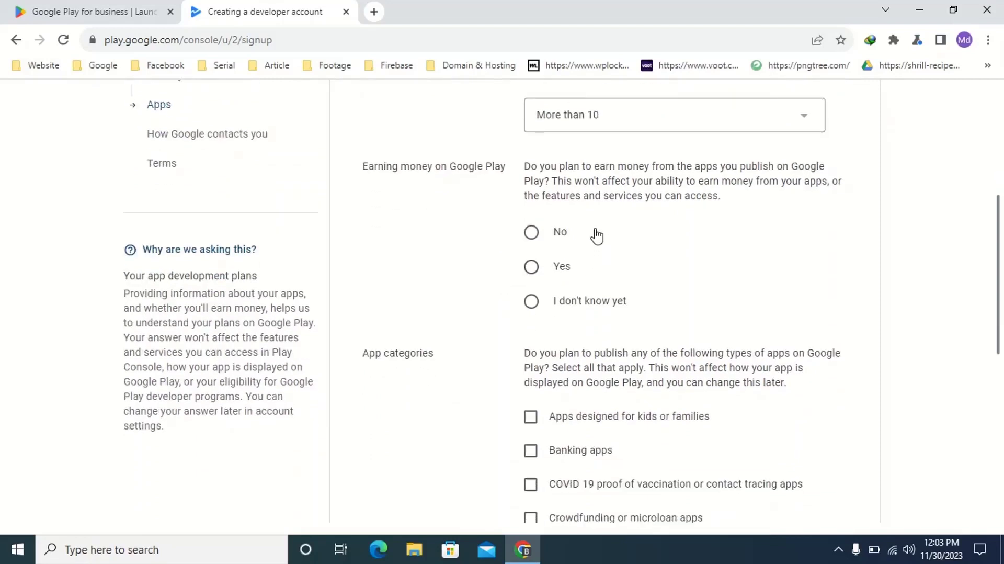
click(532, 233)
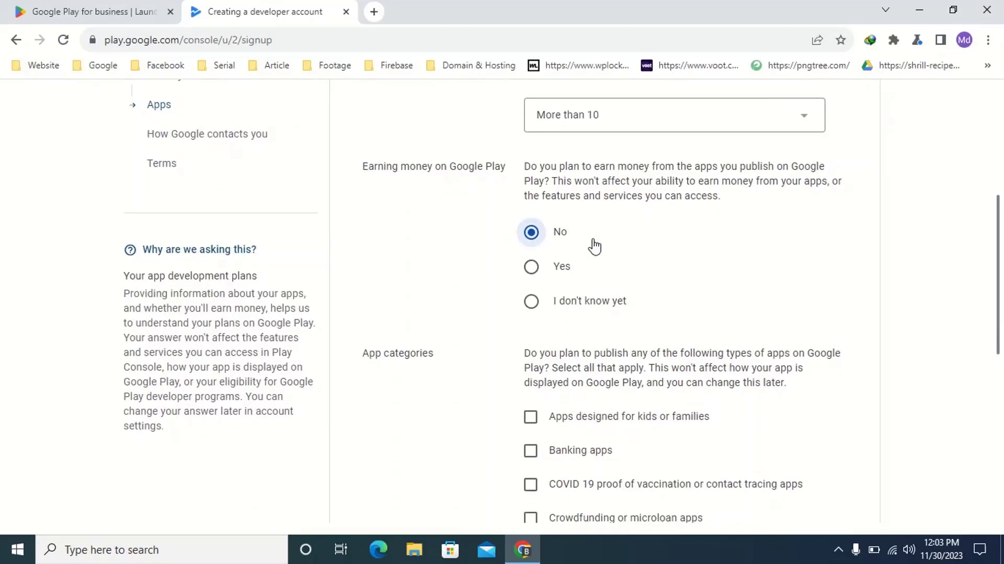
click(532, 268)
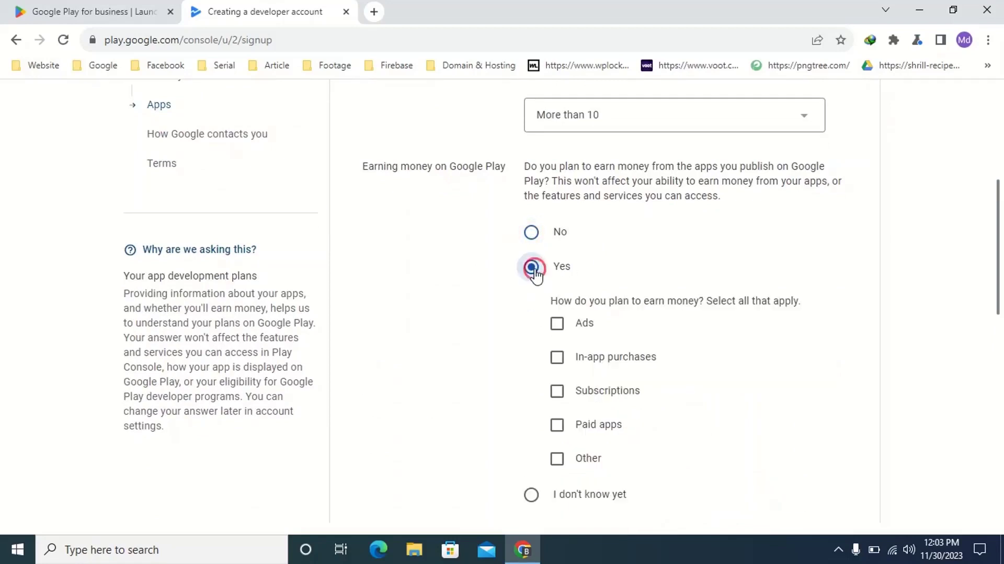
scroll(627, 260, down, 2)
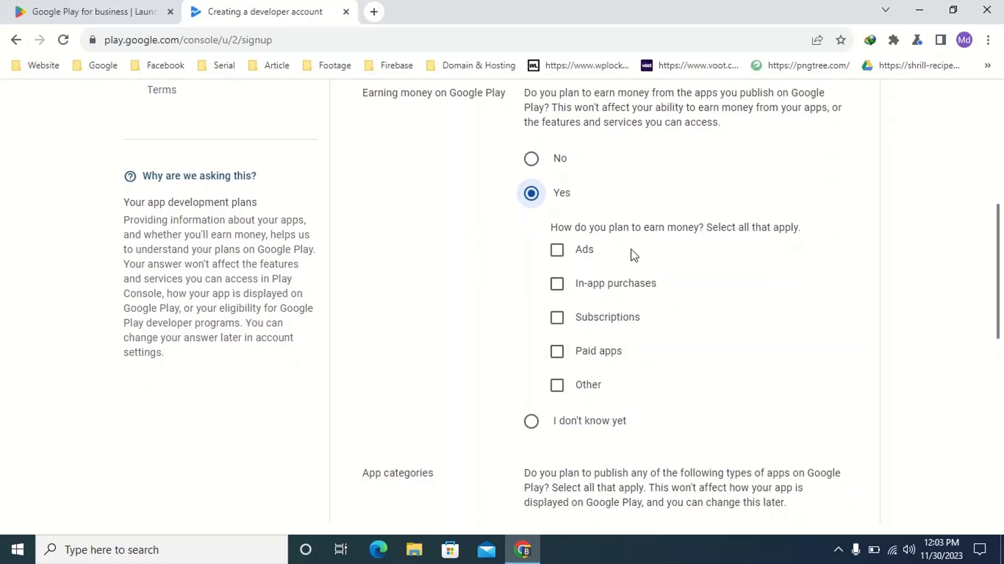
Select Ads, In-app purchases, Subscriptions and Paid apps as earning methods, leaving Other unticked.
click(558, 251)
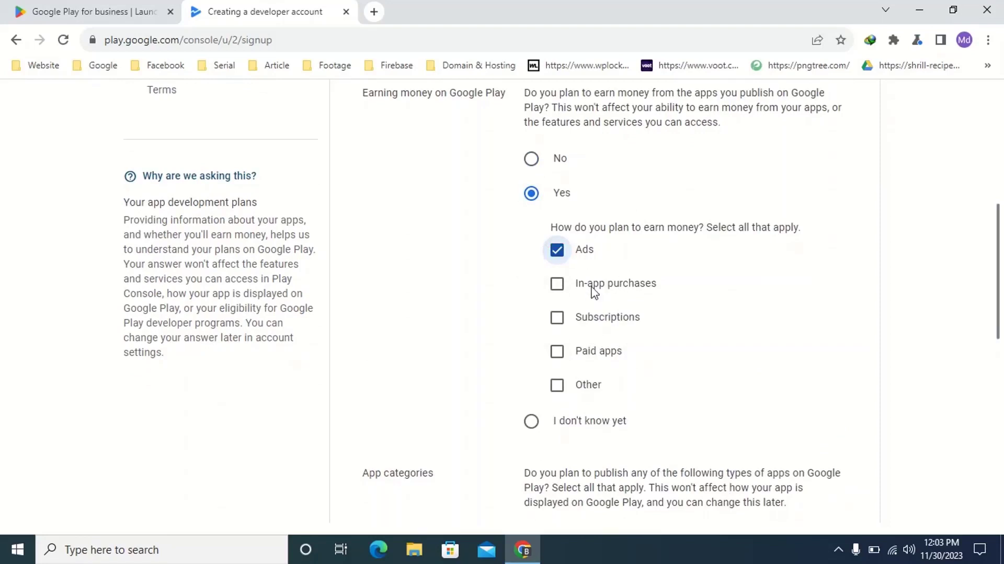
click(562, 290)
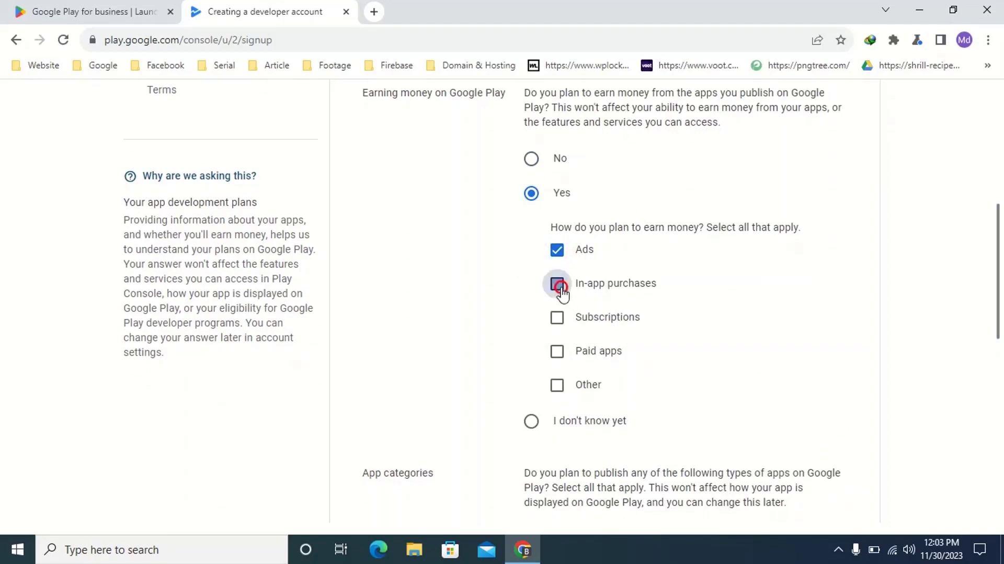
click(558, 322)
click(560, 356)
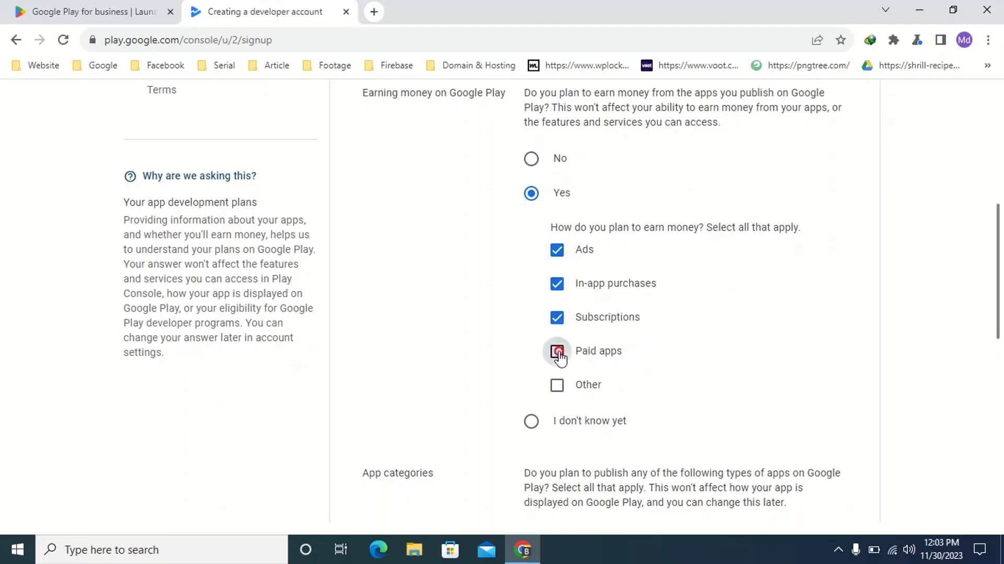
click(557, 387)
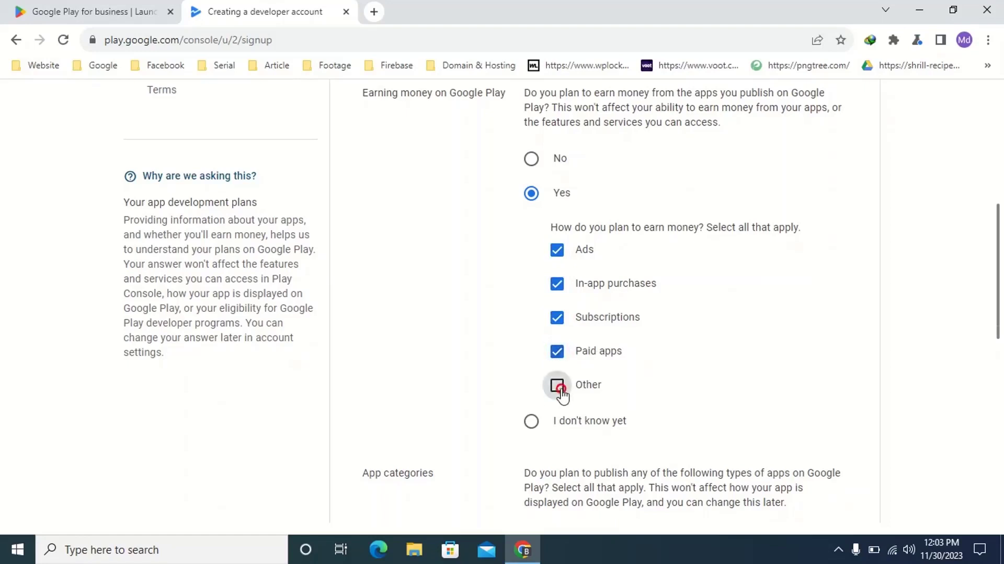
scroll(652, 360, down, 1)
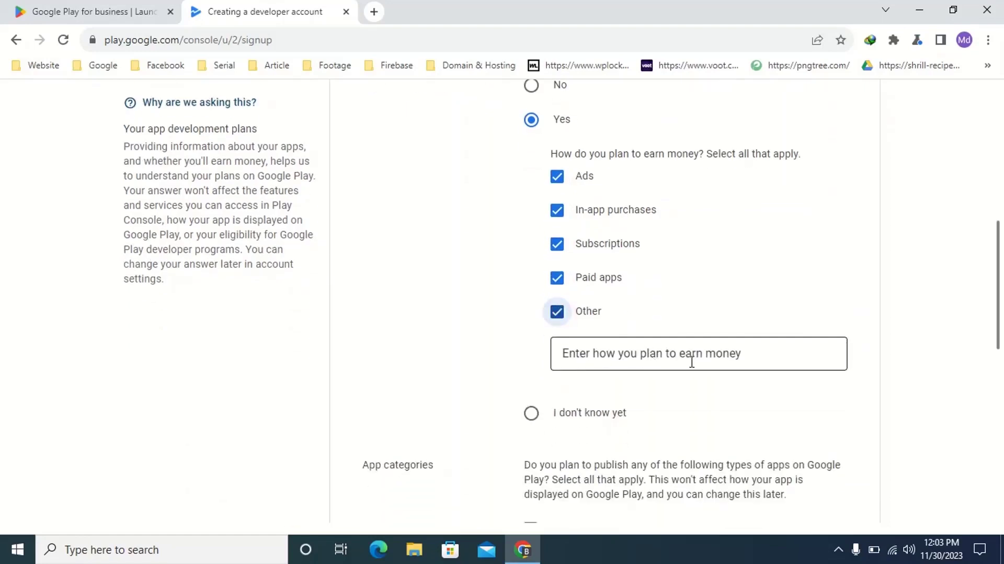
click(558, 316)
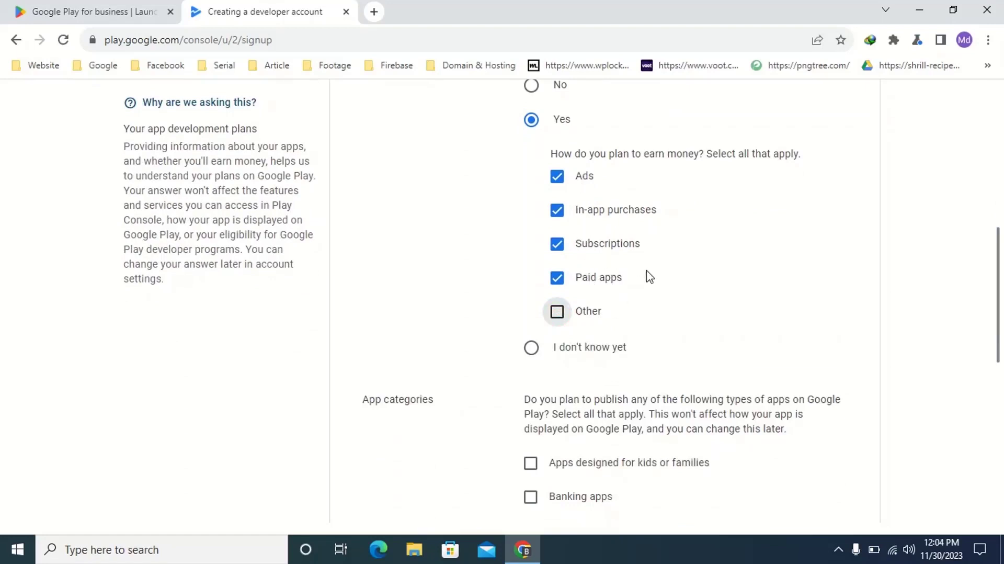
Declare 'None of the above' for app categories and submit the Apps step.
scroll(647, 272, down, 5)
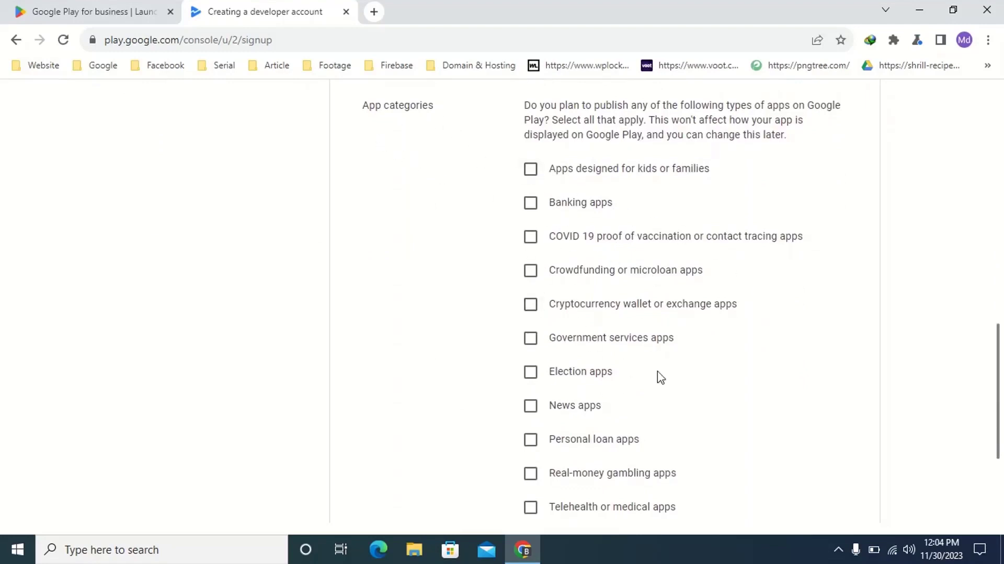
scroll(760, 336, down, 2)
scroll(761, 336, down, 2)
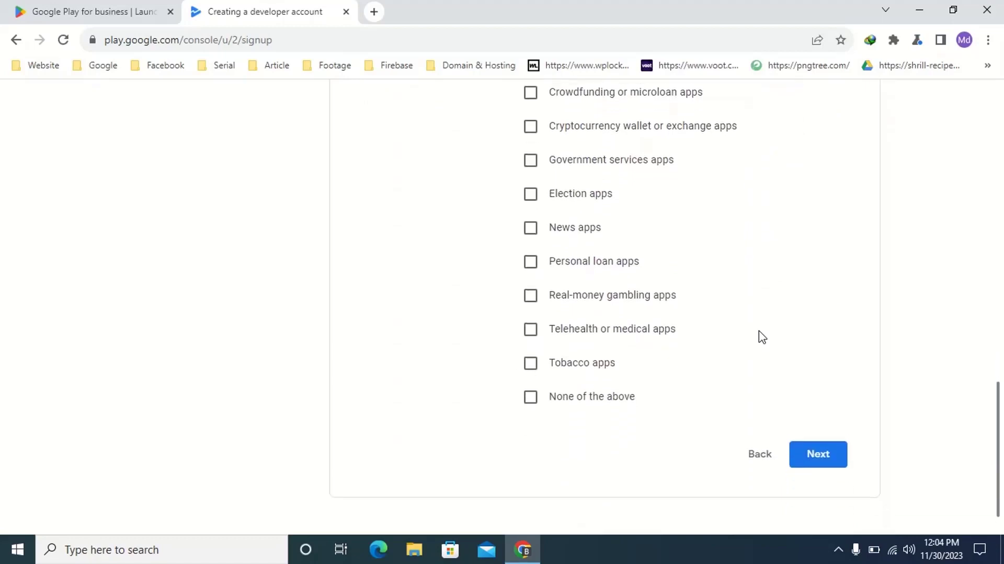
click(532, 401)
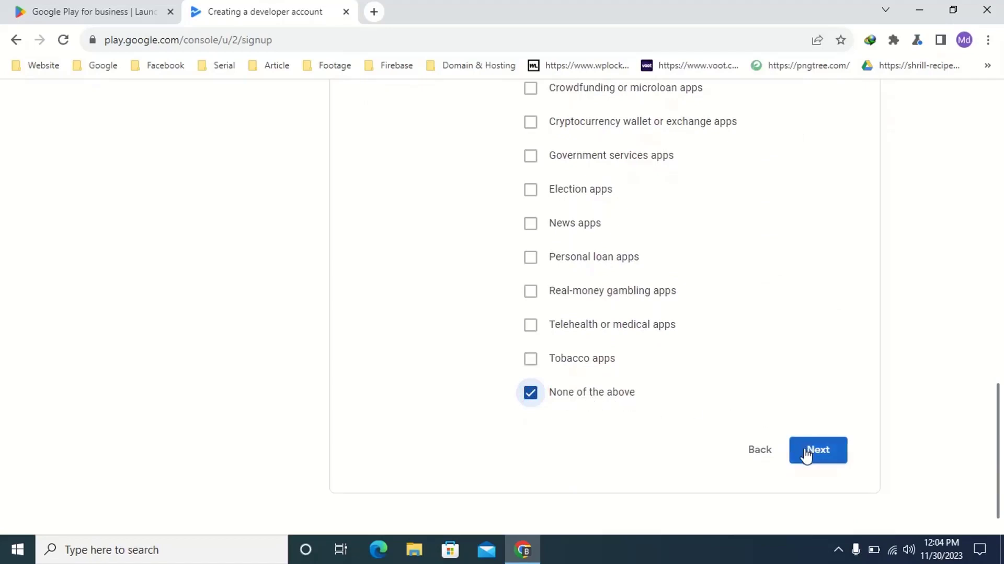
click(805, 452)
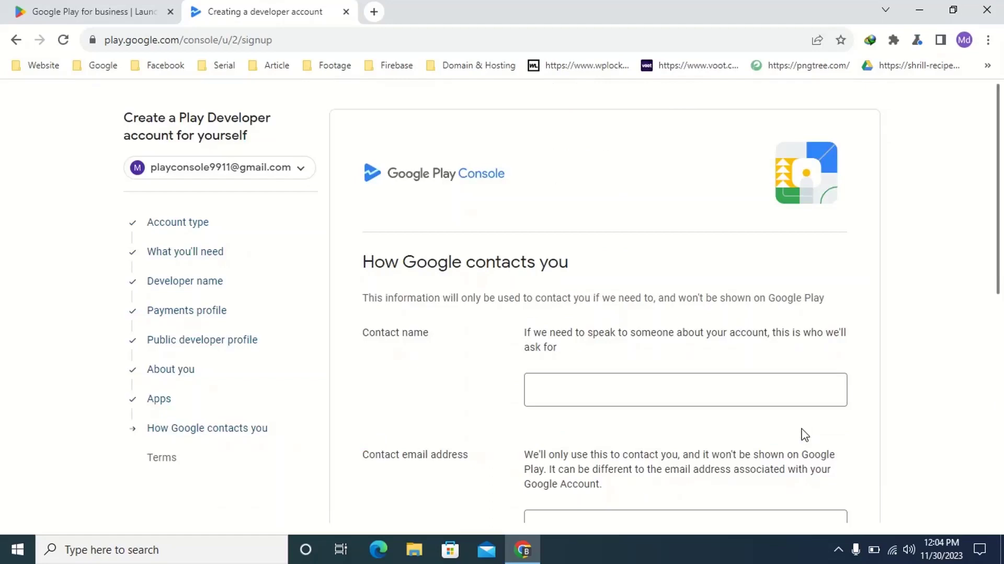
Enter the contact's full name and paste the contact e-mail address.
scroll(803, 433, down, 2)
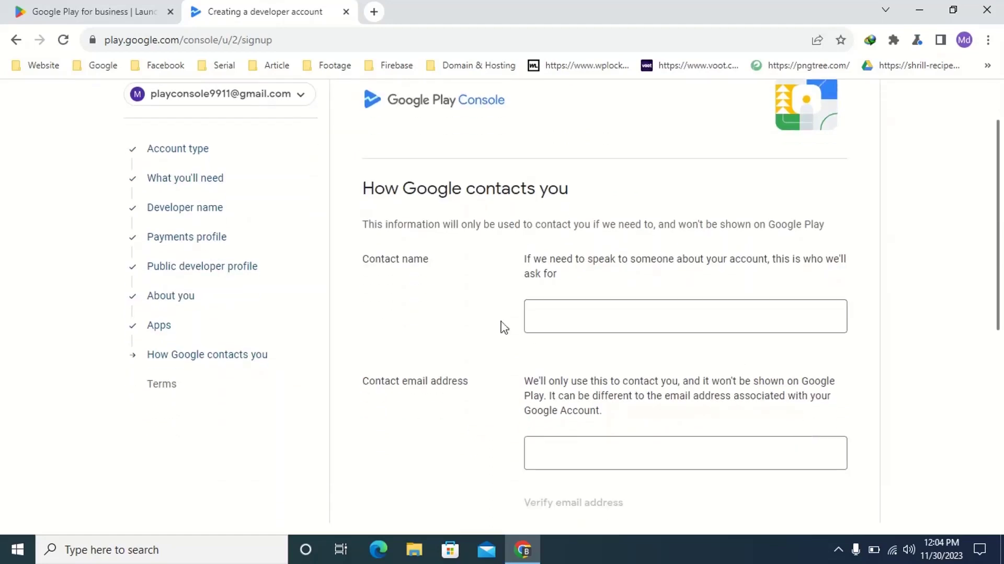
click(685, 321)
scroll(685, 322, down, 2)
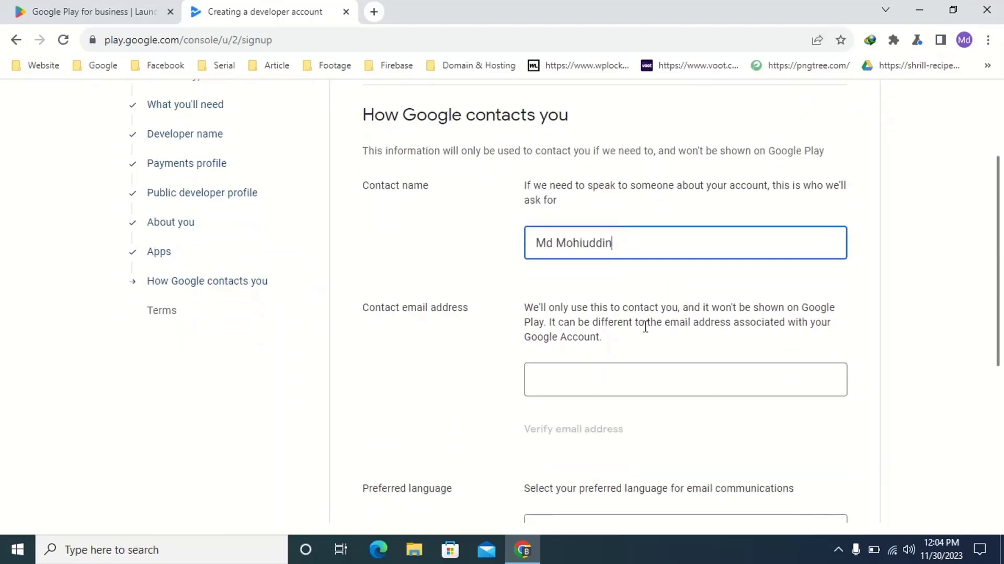
click(660, 378)
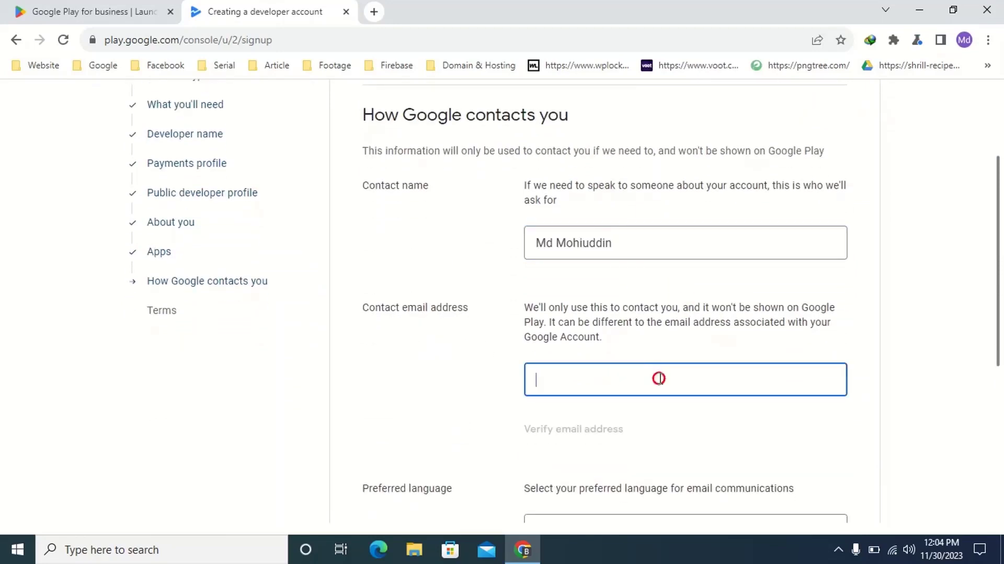
key(ctrl+v)
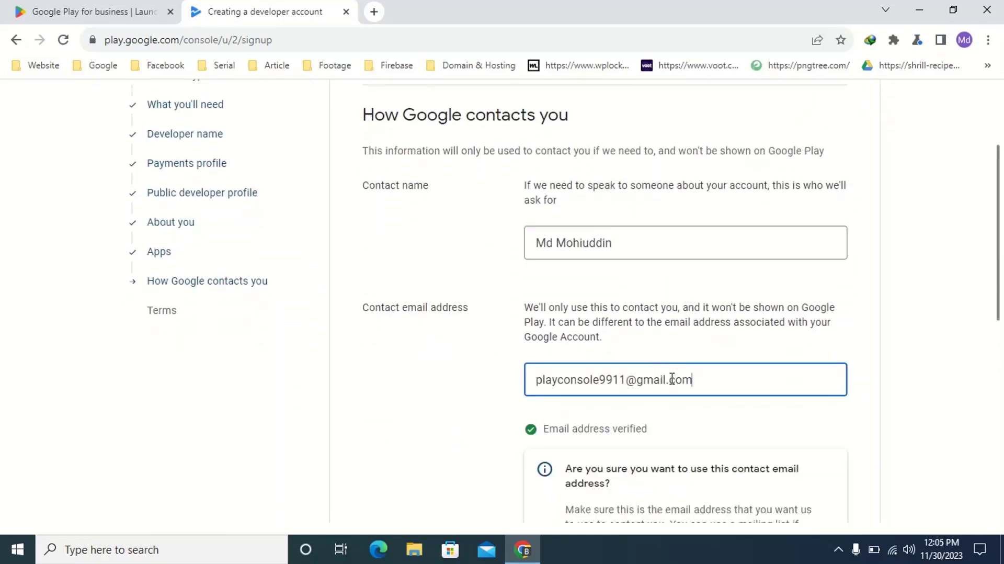
Choose English (United States) as the preferred language for email communications.
scroll(706, 374, down, 1)
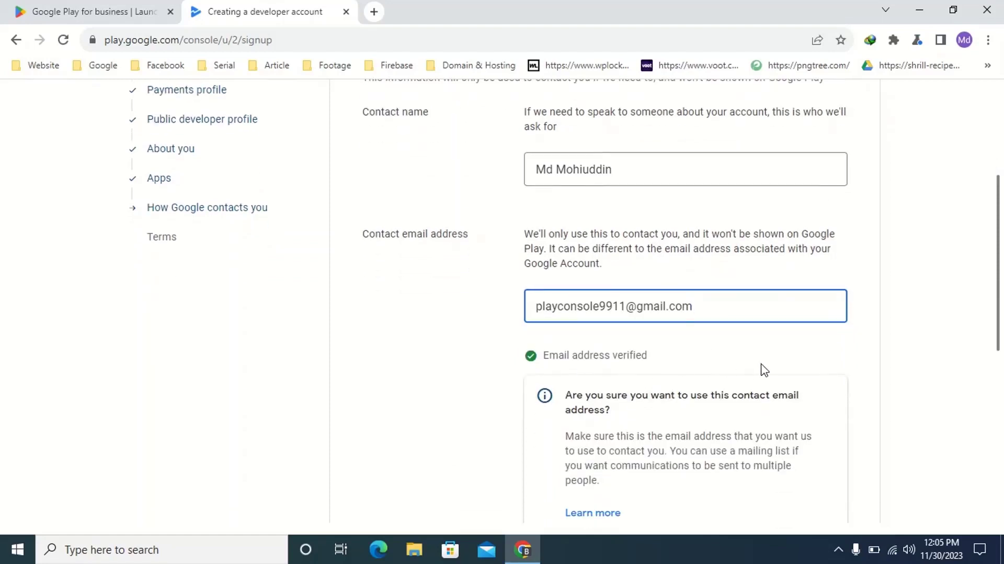
scroll(765, 370, down, 2)
scroll(764, 369, down, 2)
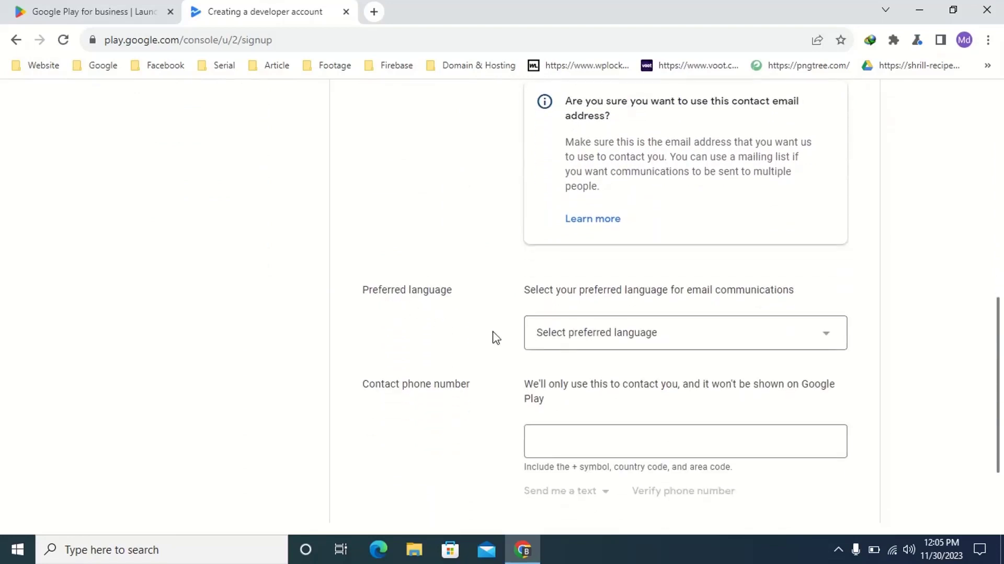
click(687, 348)
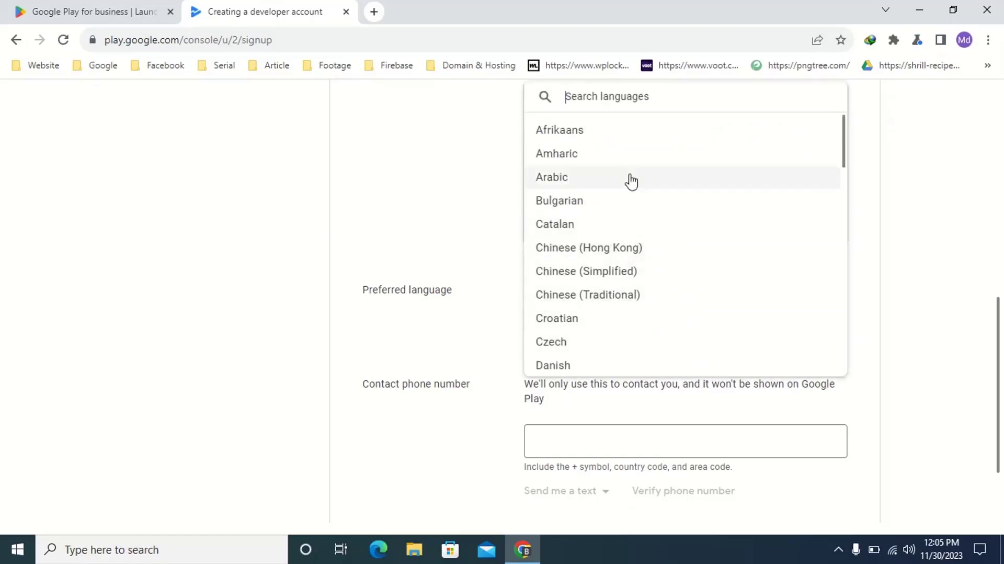
scroll(630, 179, down, 5)
click(614, 151)
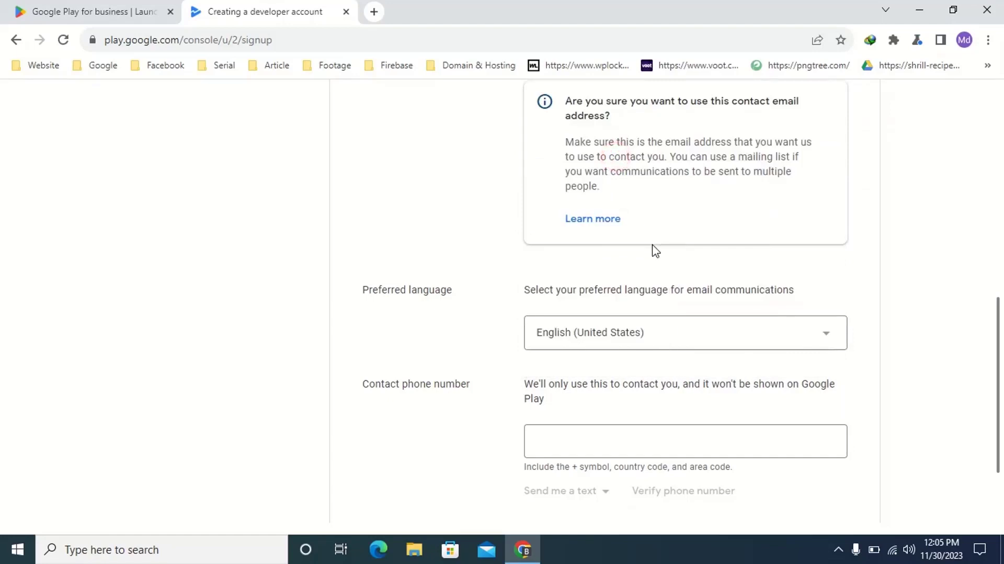
scroll(649, 262, down, 2)
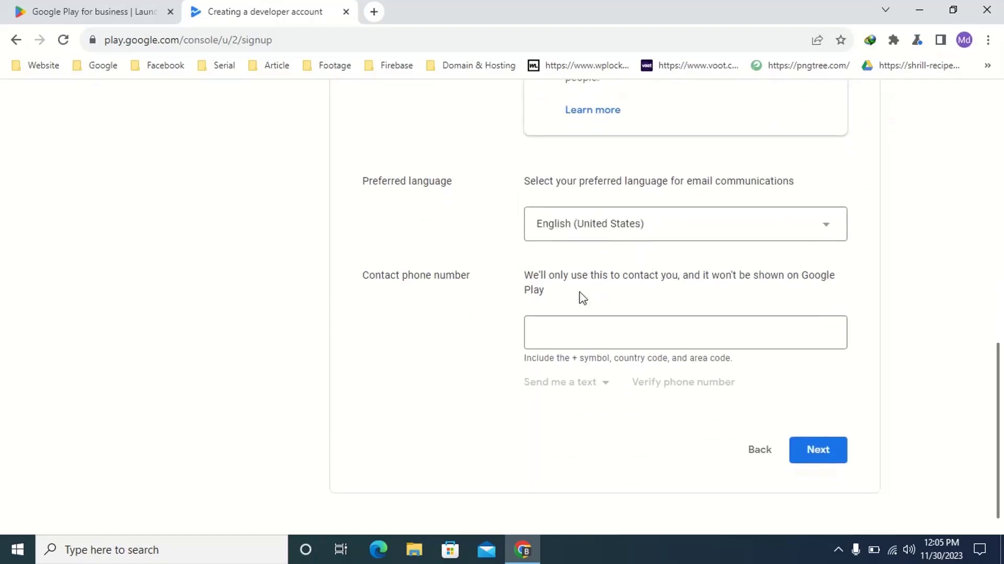
Enter the contact phone number and request a verification code by text message.
click(722, 334)
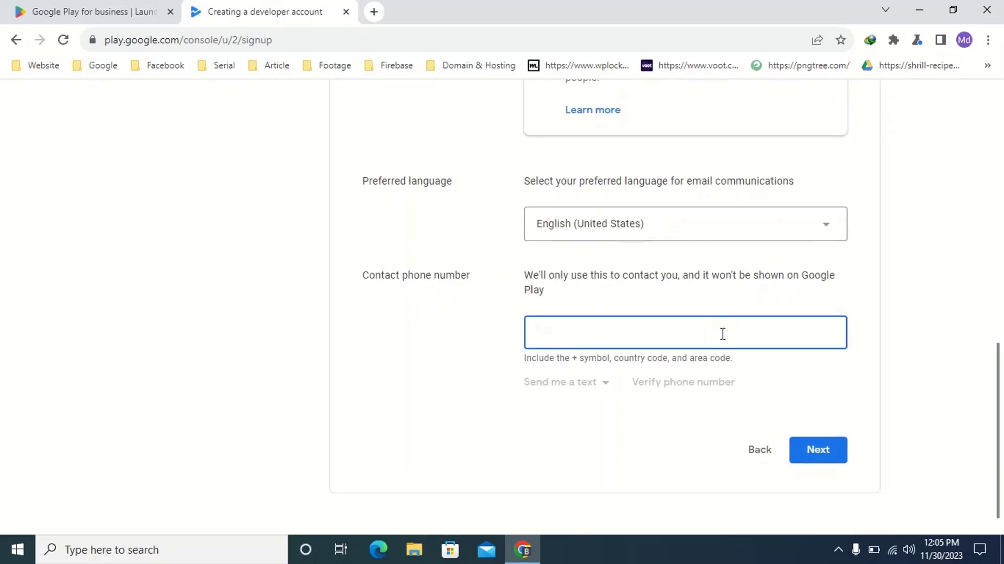
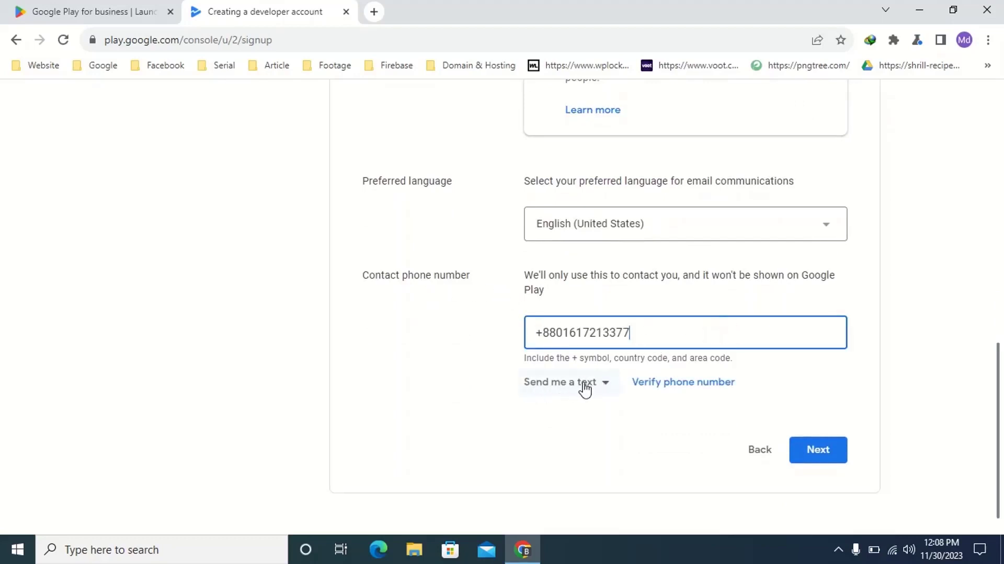
click(585, 389)
click(573, 417)
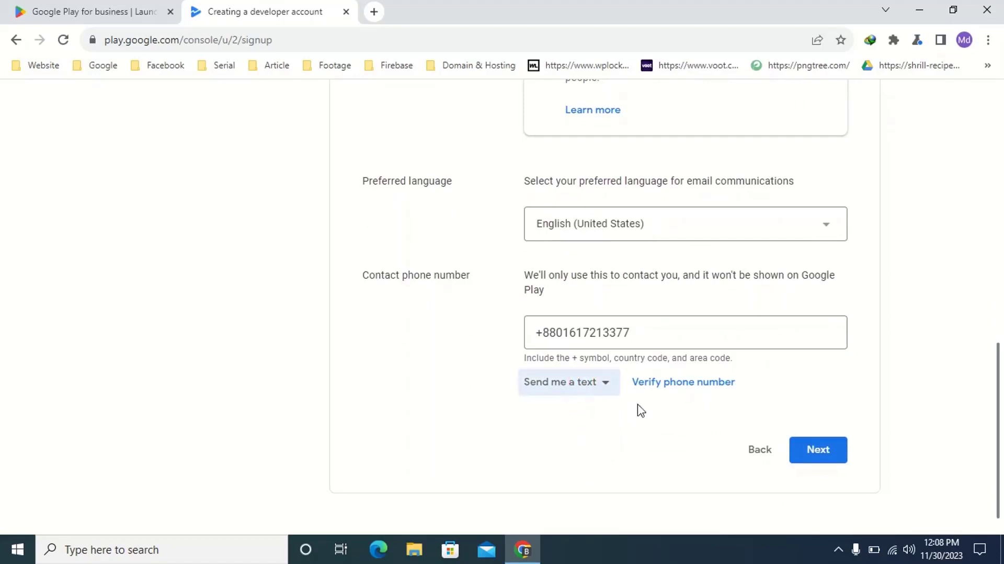
click(680, 391)
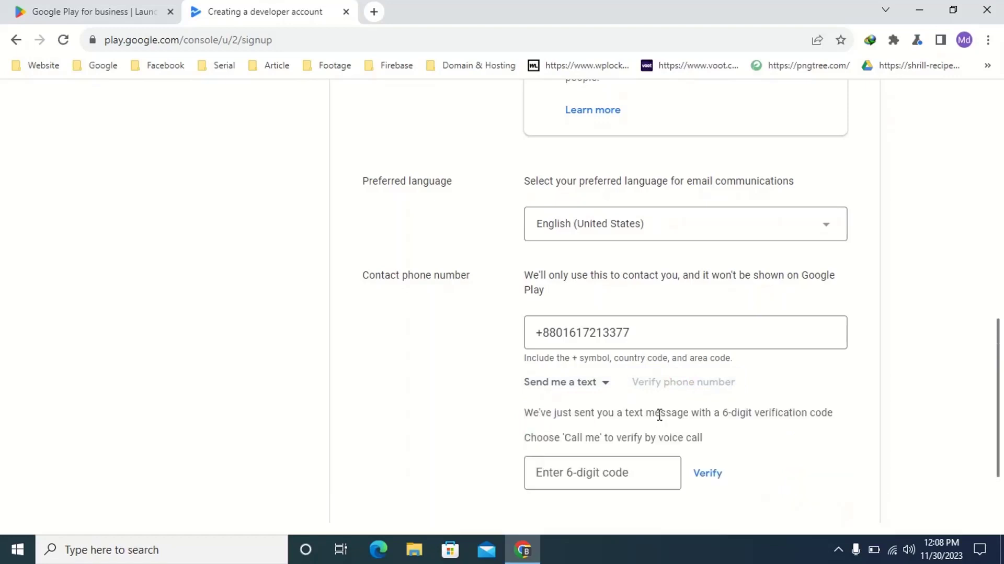
Submit the texted 6-digit verification code and continue to the Terms step.
scroll(660, 414, down, 2)
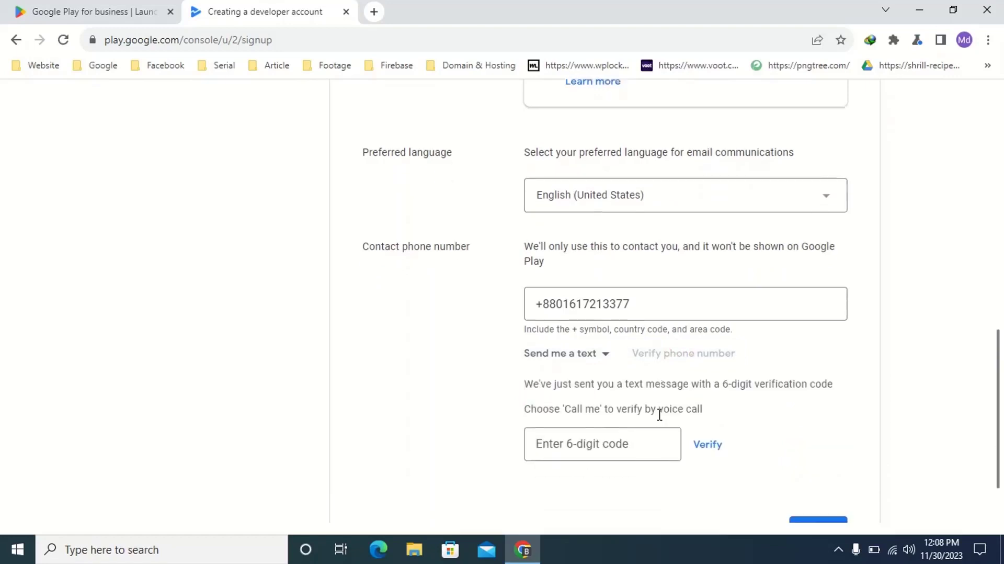
click(645, 399)
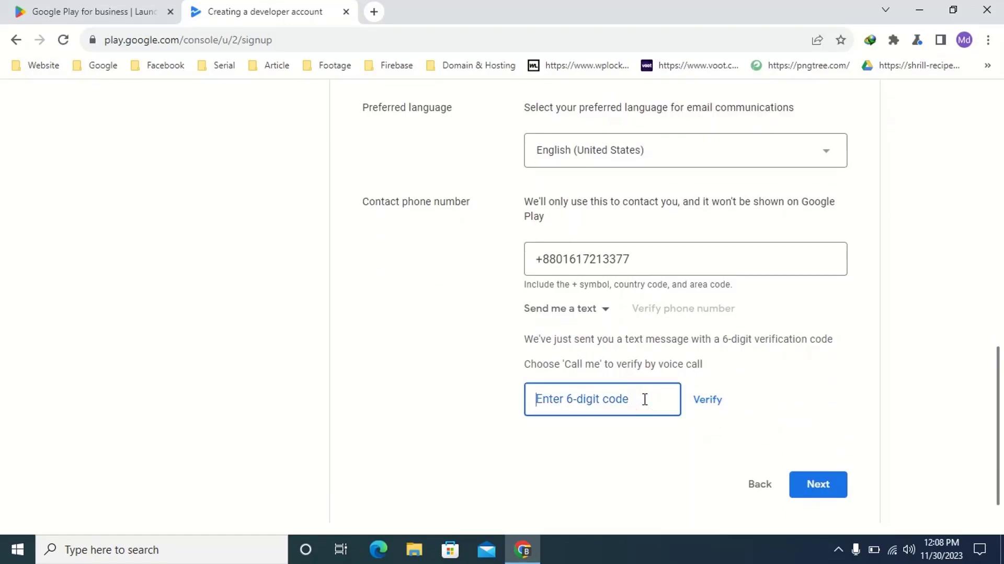
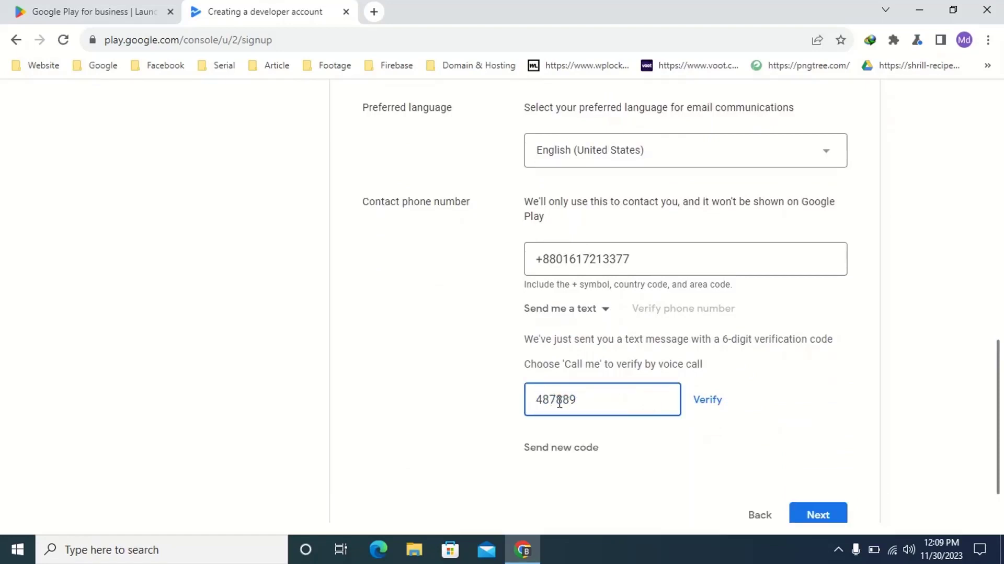
click(701, 400)
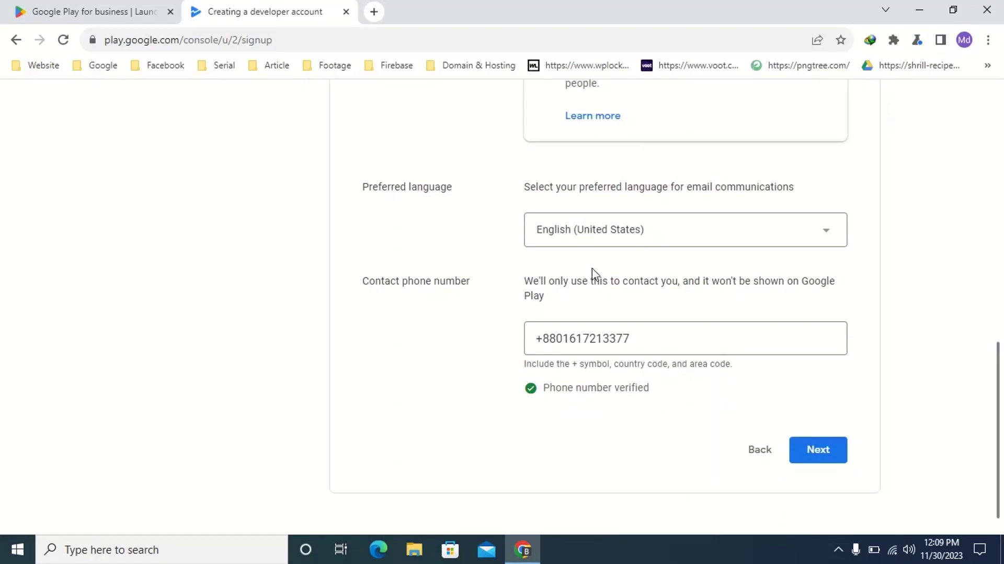
click(807, 453)
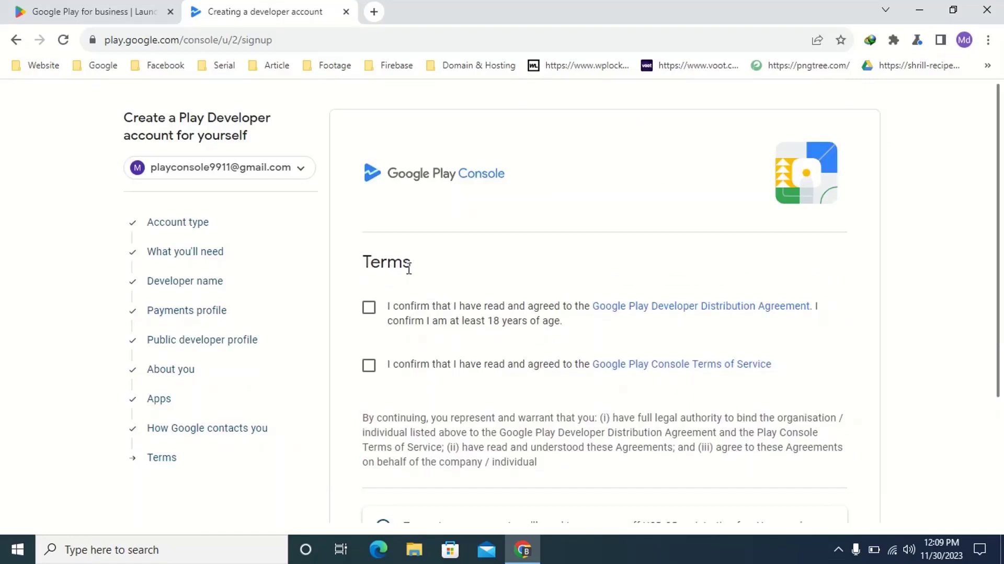
Agree to the Distribution Agreement and Play Console Terms of Service, then create the account and pay.
click(370, 311)
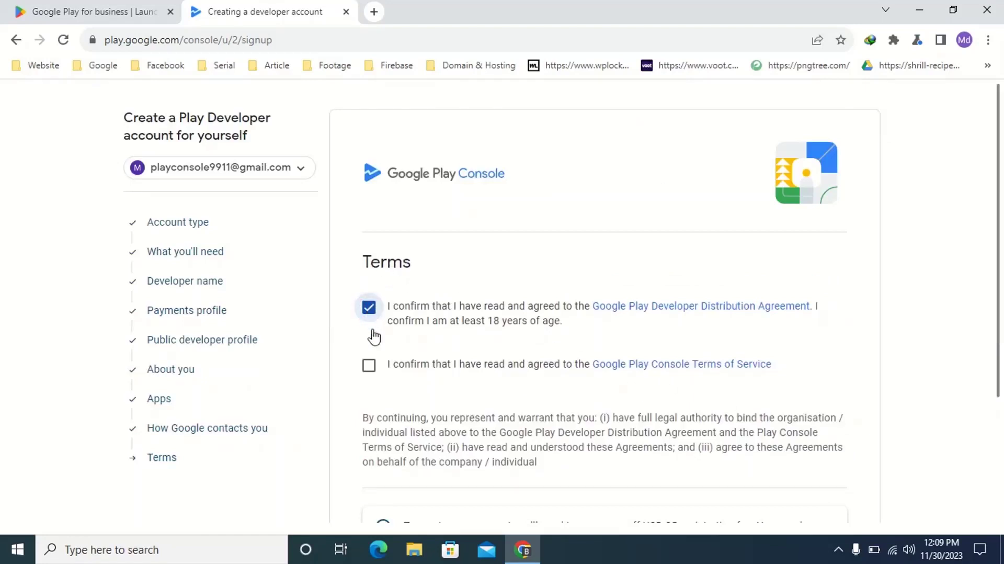
click(369, 366)
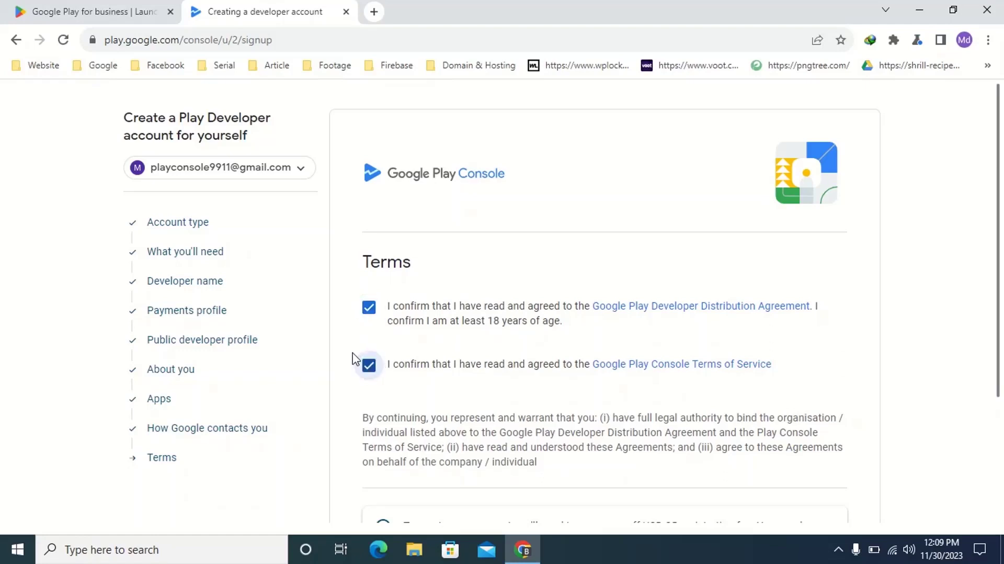
scroll(353, 359, down, 3)
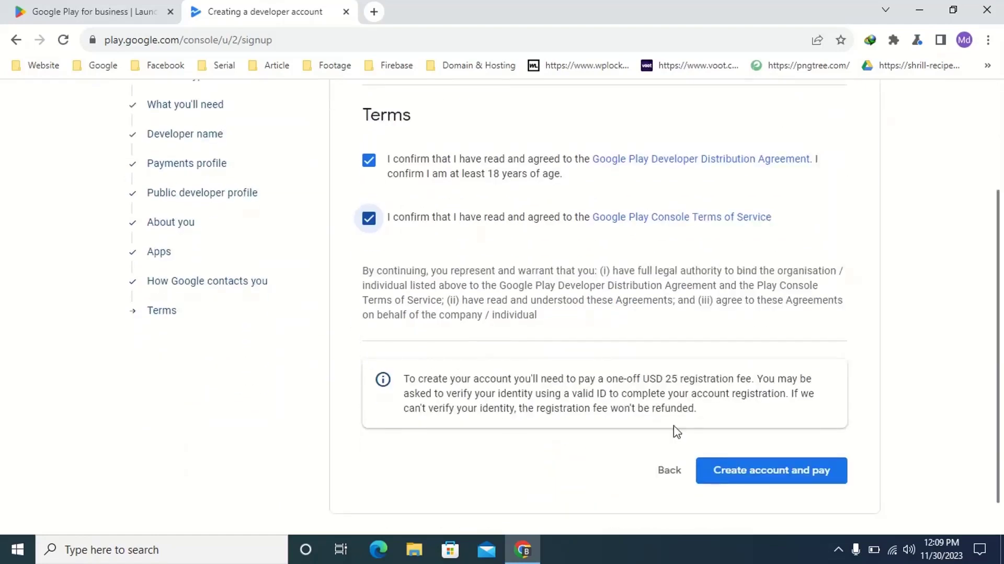
click(817, 480)
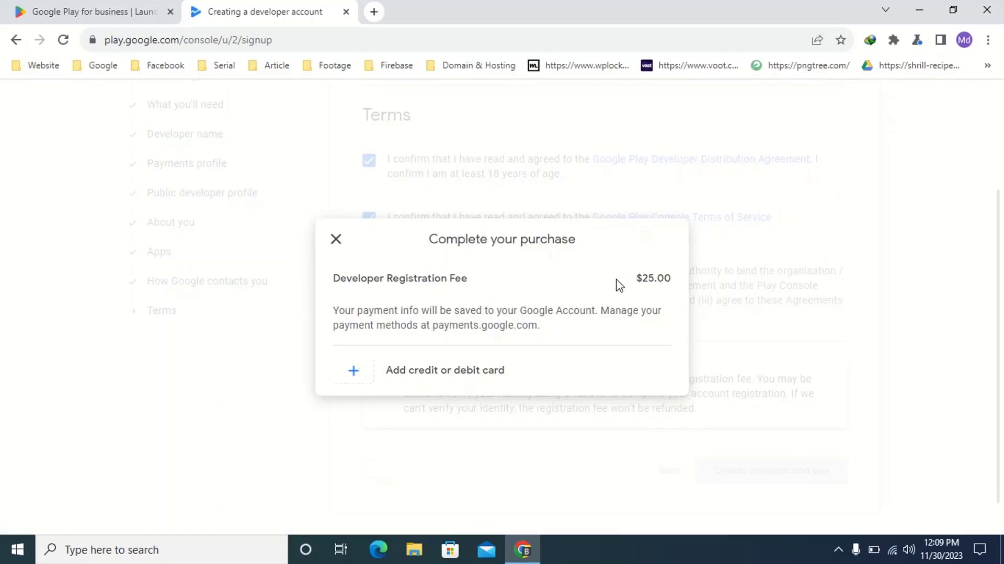
Save a new Visa card with its number, MM/YY expiry, security code and billing address.
click(474, 374)
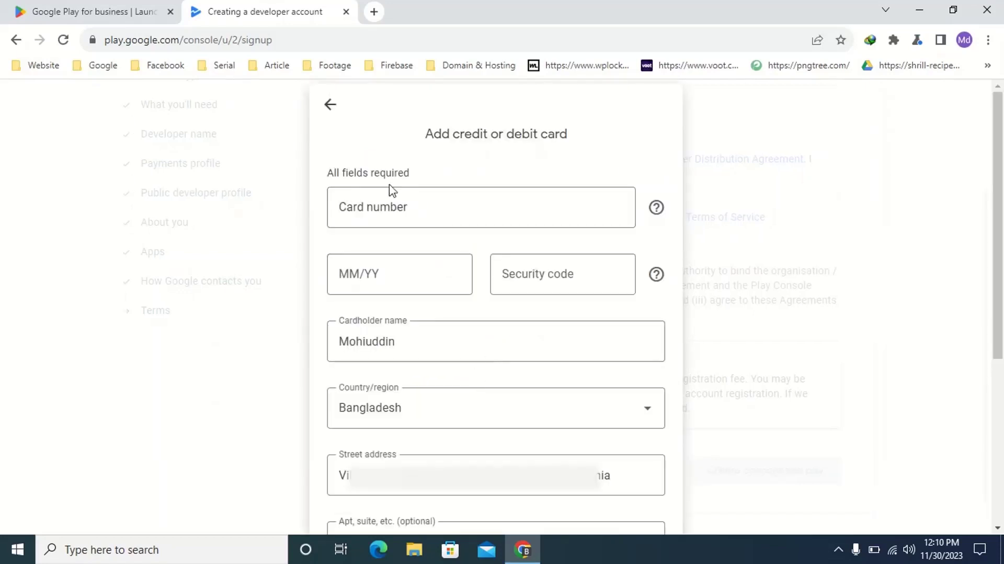
click(445, 211)
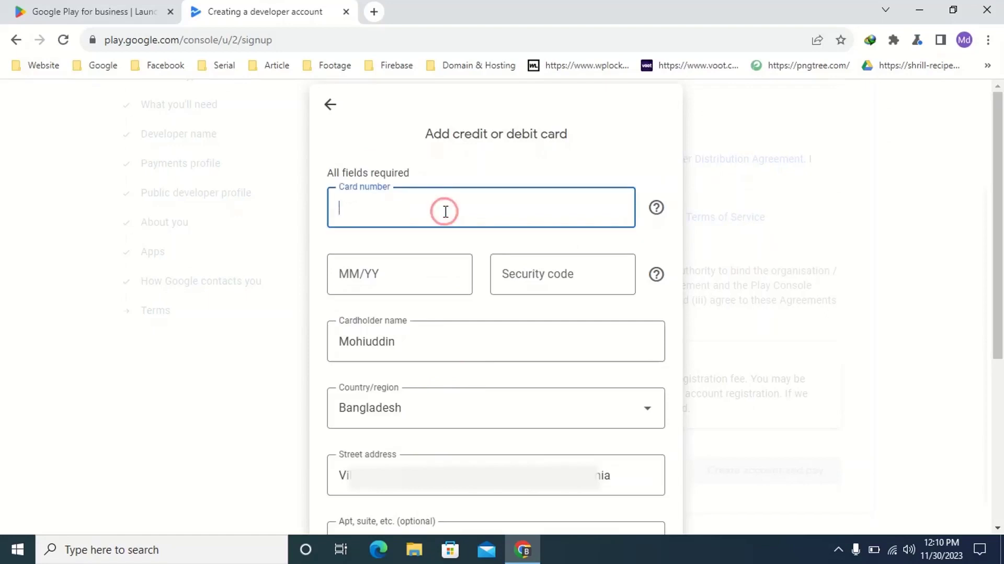
click(407, 278)
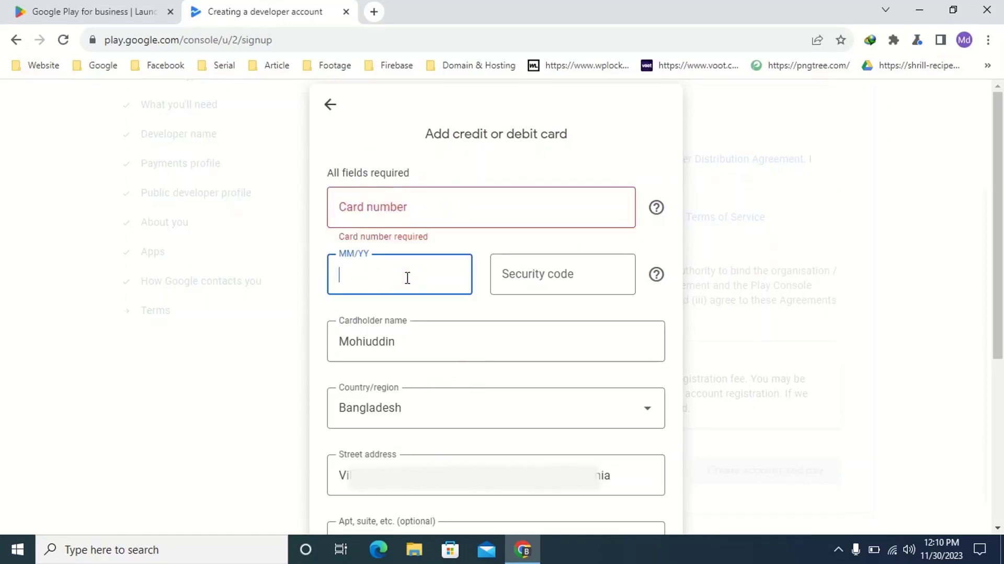
click(578, 272)
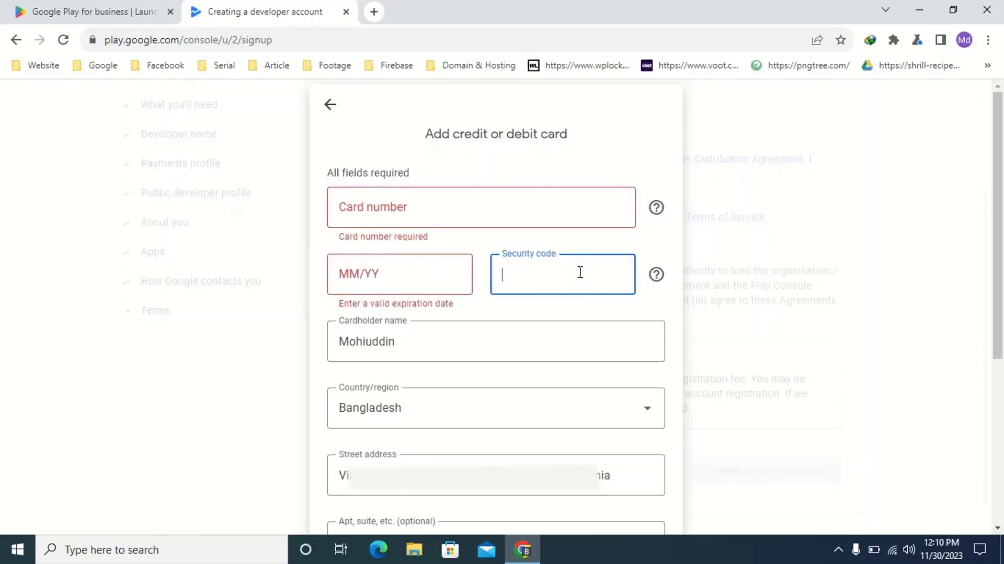
scroll(579, 272, down, 5)
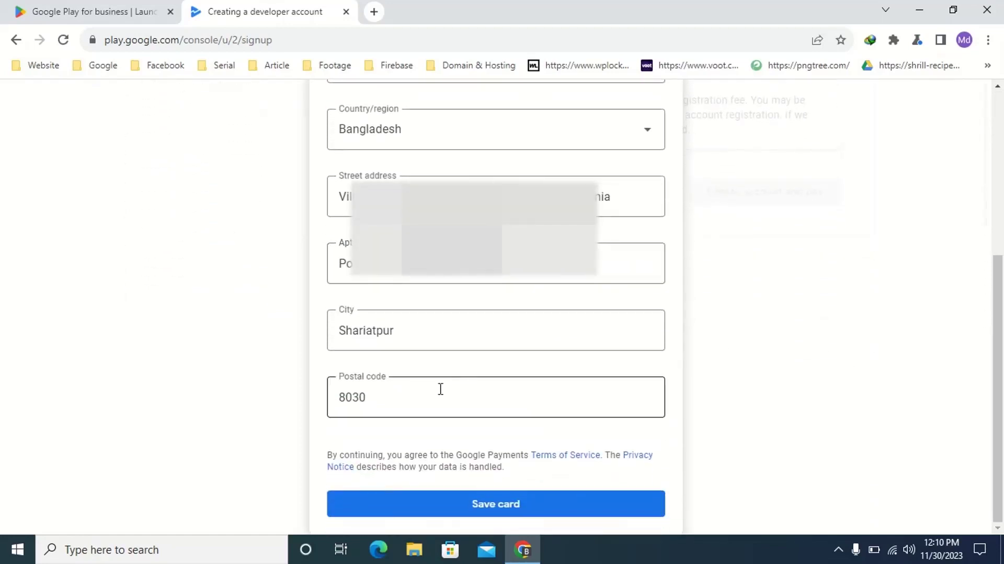
scroll(479, 361, up, 5)
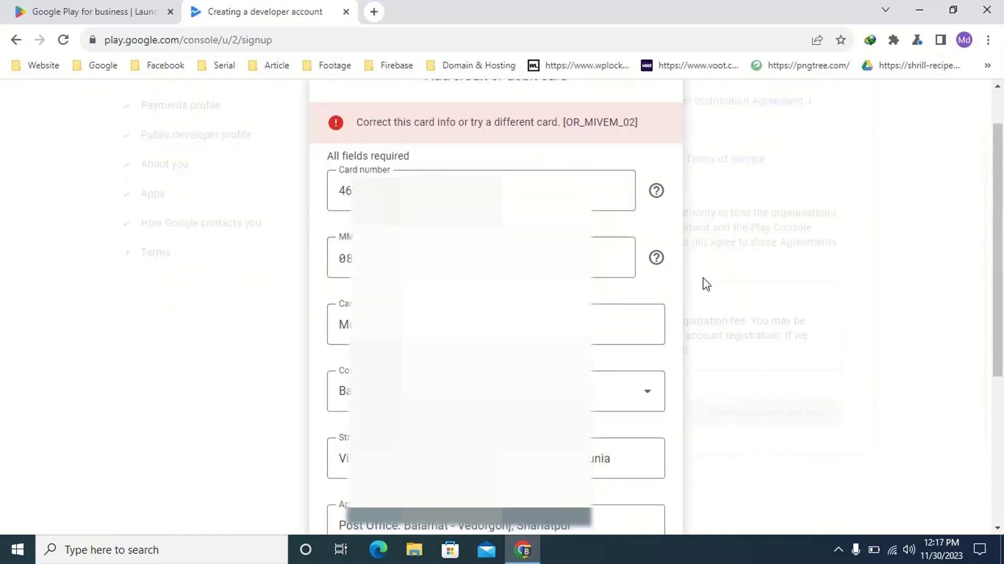
scroll(706, 284, down, 5)
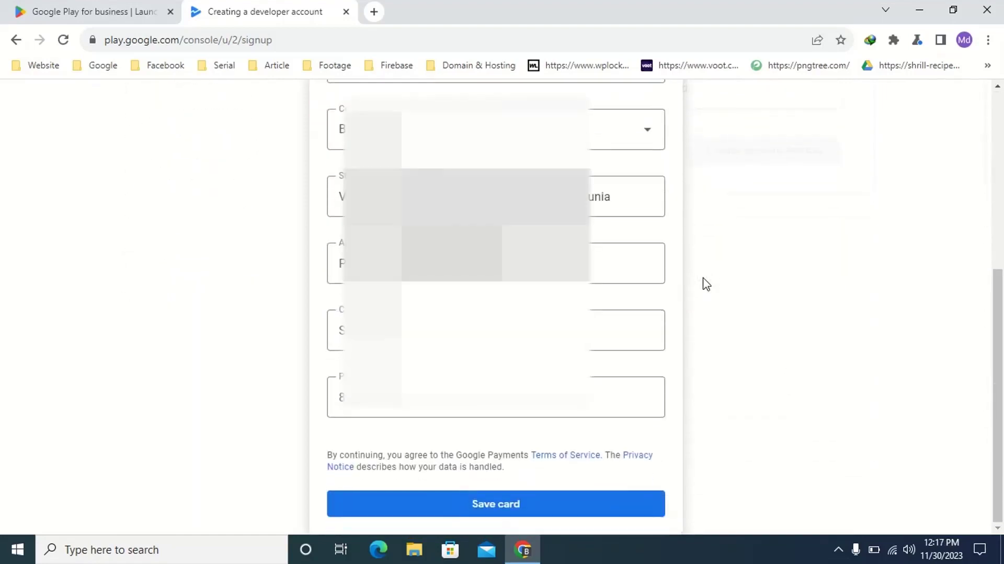
click(502, 510)
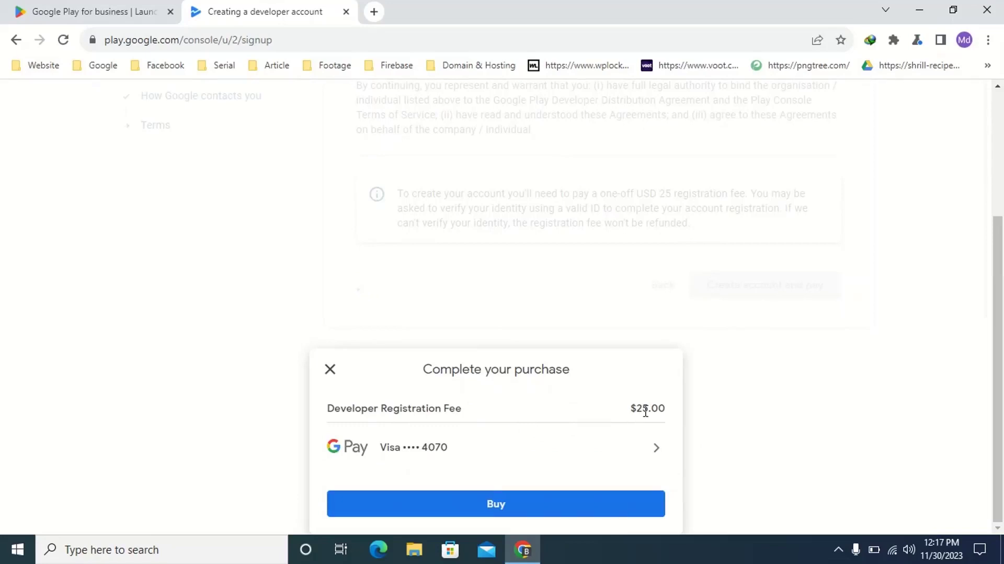
Buy the $25.00 Developer Registration Fee with the saved Visa card.
click(491, 508)
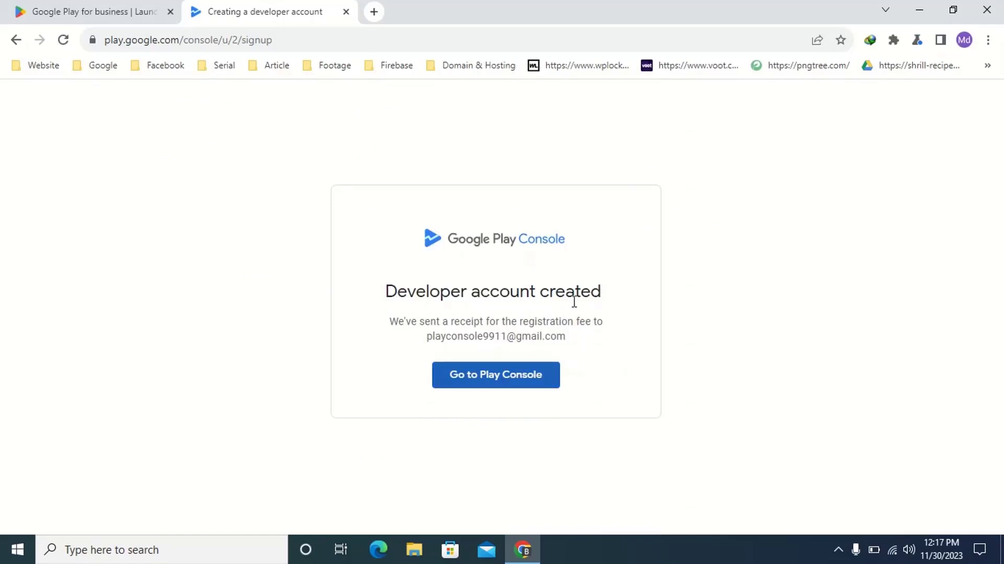
Go to the Play Console Home dashboard for Freec Studio.
click(516, 386)
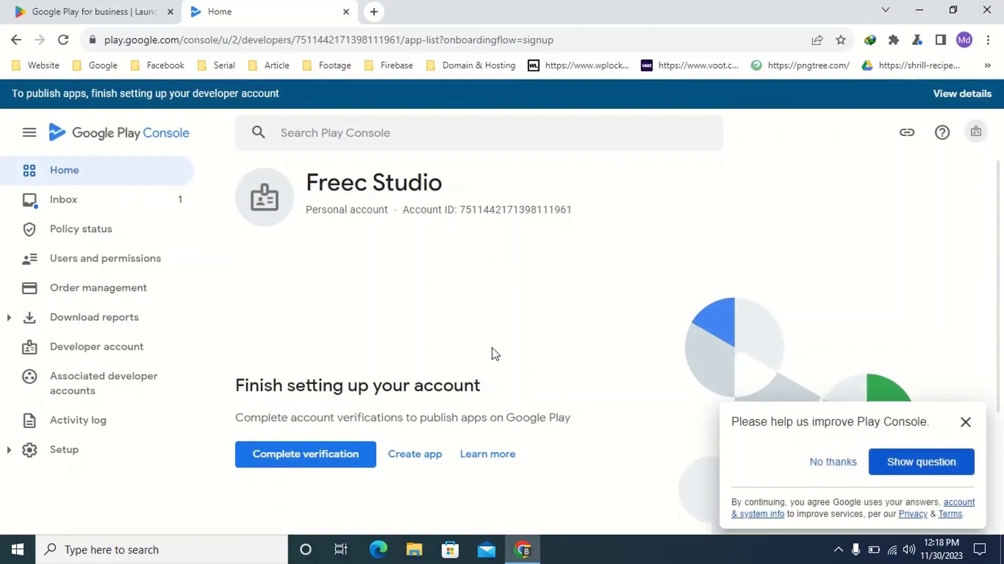
Decline the 'Please help us improve Play Console' feedback survey.
click(825, 463)
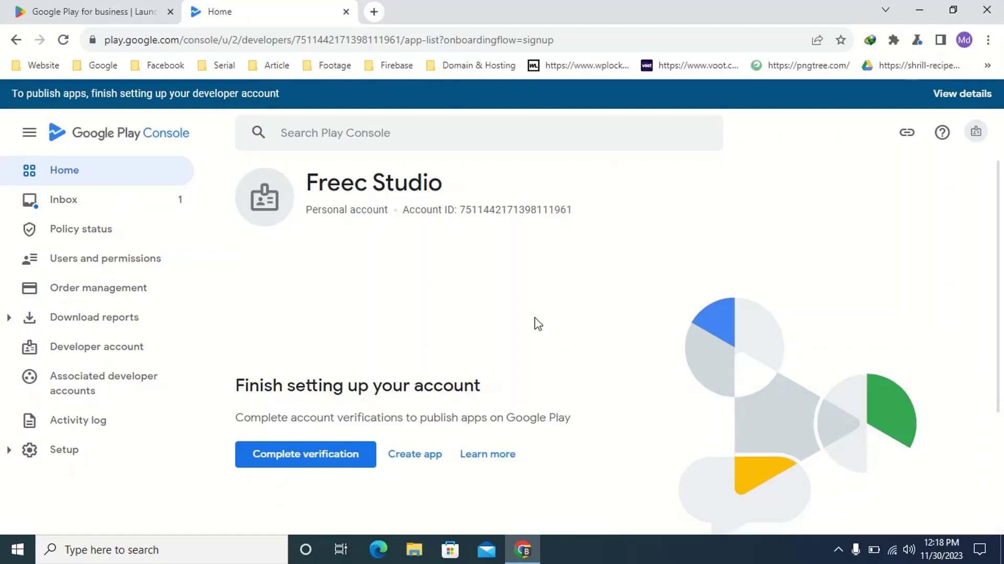